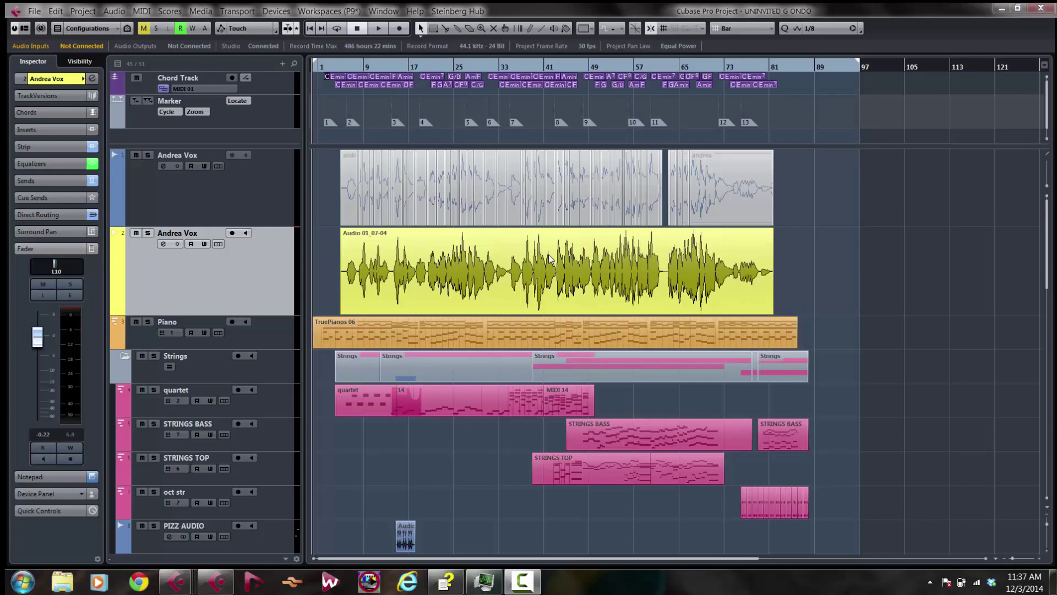
# Step: Bring the Cubase 7.5 Groove Agent 4 project to the front from the taskbar
pyautogui.click(215, 582)
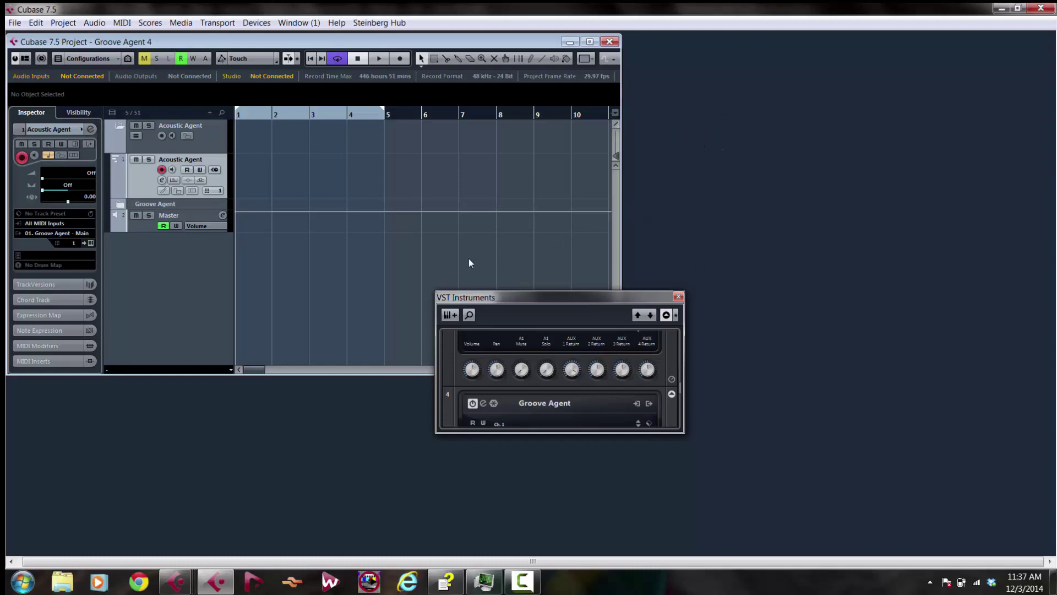
# Step: Show preview thumbnails of all open Cubase windows from the taskbar icon
pyautogui.click(184, 581)
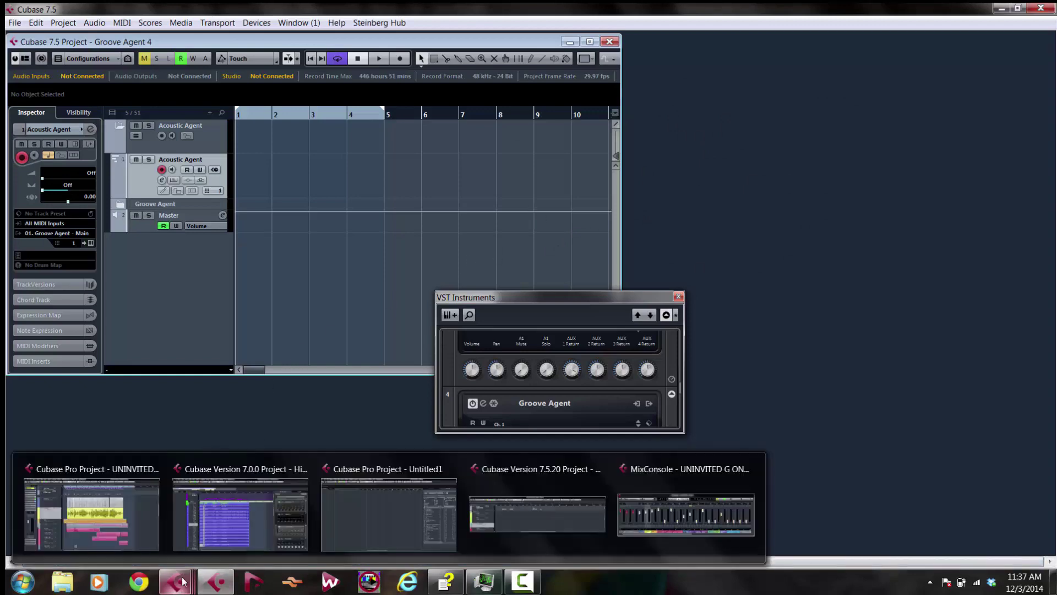
# Step: Bring the UNINVITED G ONDO project forward and select its piano, vocal and Andrea Vox events
pyautogui.click(126, 533)
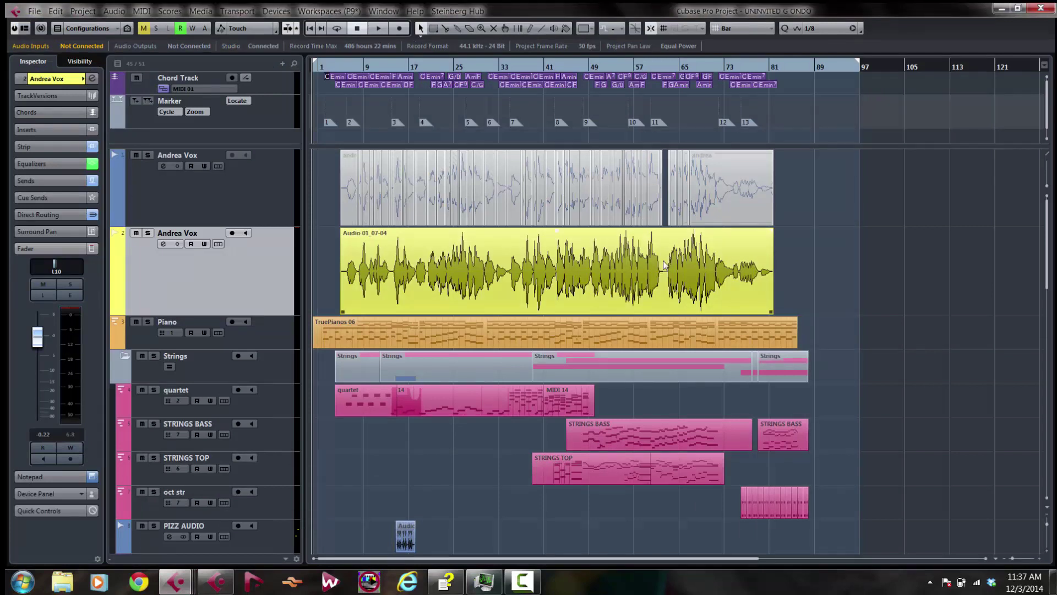
pyautogui.click(434, 339)
pyautogui.click(381, 302)
pyautogui.click(630, 176)
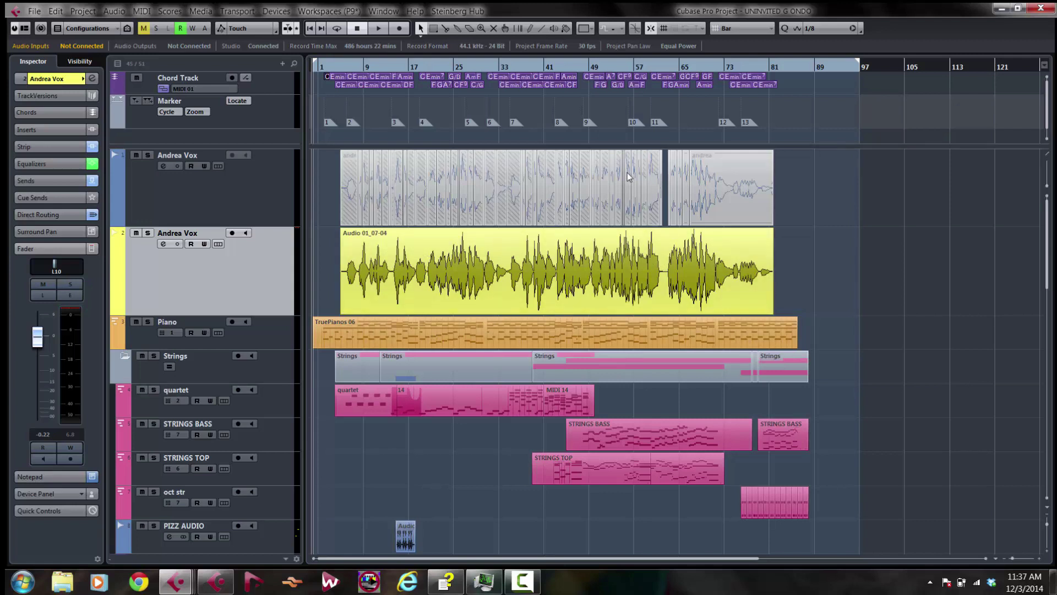
# Step: Cycle through the open windows with Win+Tab Flip 3D
pyautogui.press('super+Tab')
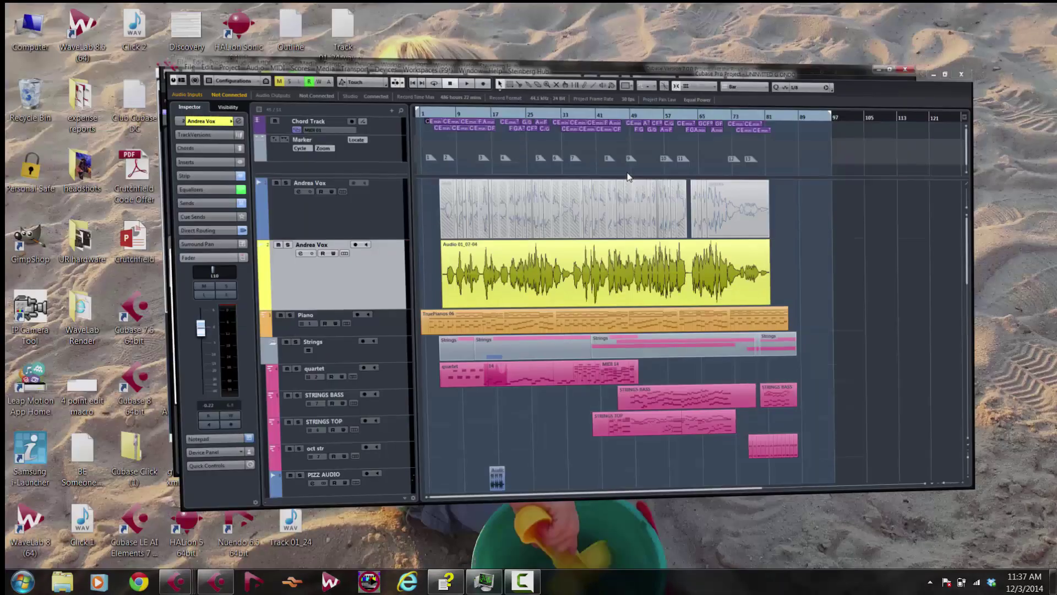
pyautogui.press('super+Tab')
pyautogui.press('super+Tab')
pyautogui.press('super+Tab')
pyautogui.press('super+Tab')
pyautogui.press('super+Tab')
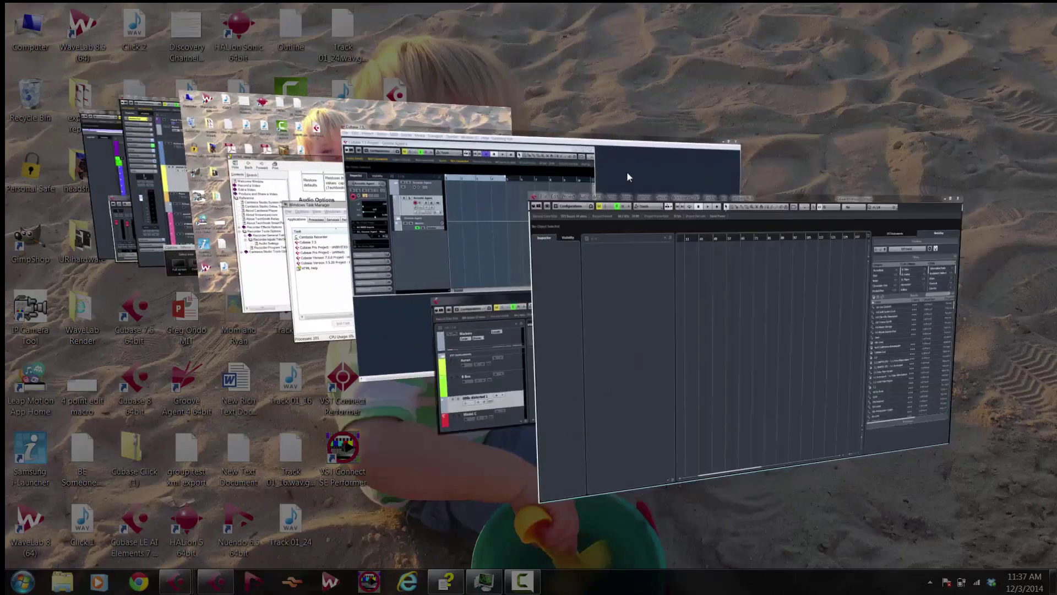
pyautogui.press('super+Tab')
pyautogui.press('super+Tab')
pyautogui.press('super+Tab')
pyautogui.press('super+Tab')
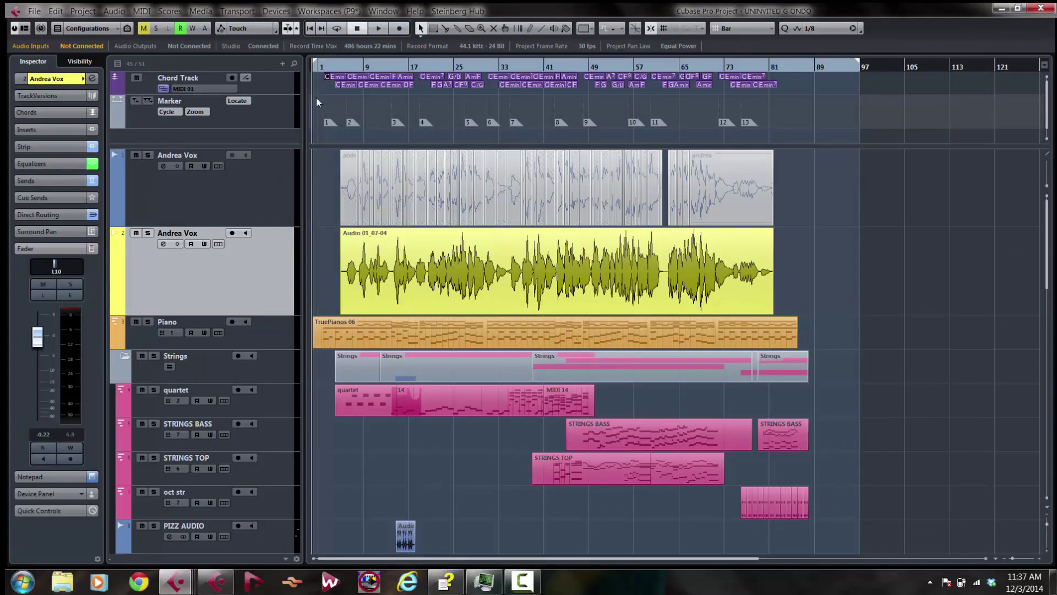
# Step: Start adding a new workspace, cancel it, and reopen the Workspaces list
pyautogui.click(327, 10)
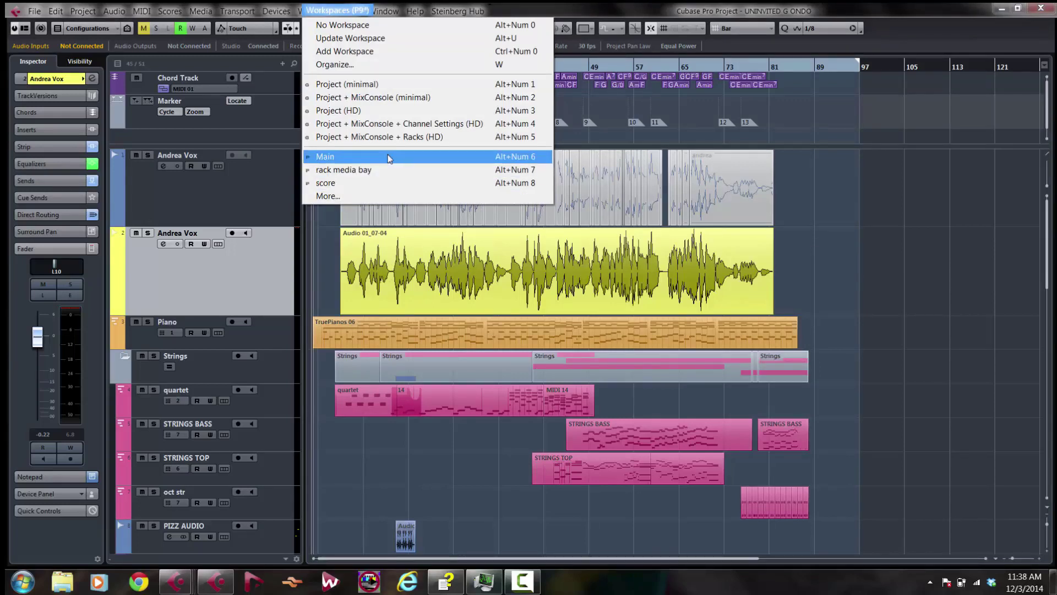
pyautogui.click(394, 52)
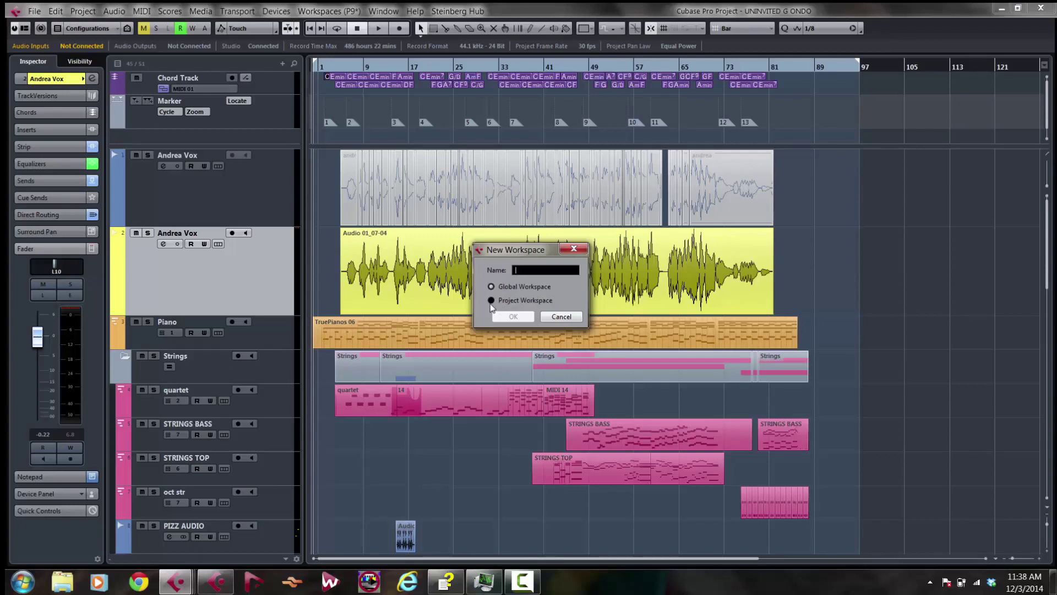
pyautogui.click(557, 317)
pyautogui.click(325, 11)
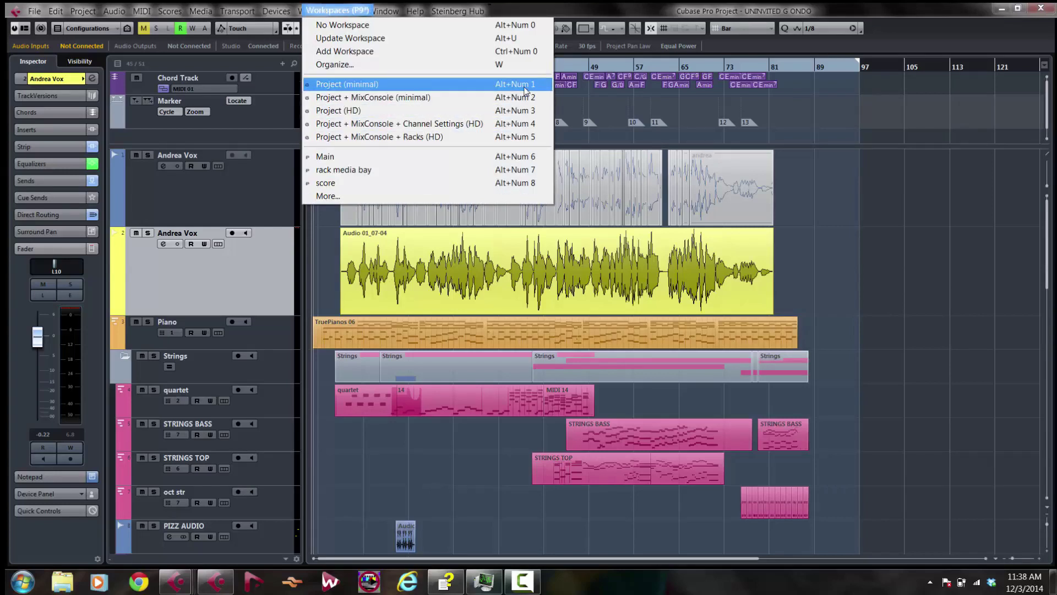
# Step: In the Workspaces Organizer, activate Main, Mix Console Full, then Groove agent Grand, closing its Groove Agent and The Grand 3 windows
pyautogui.click(368, 64)
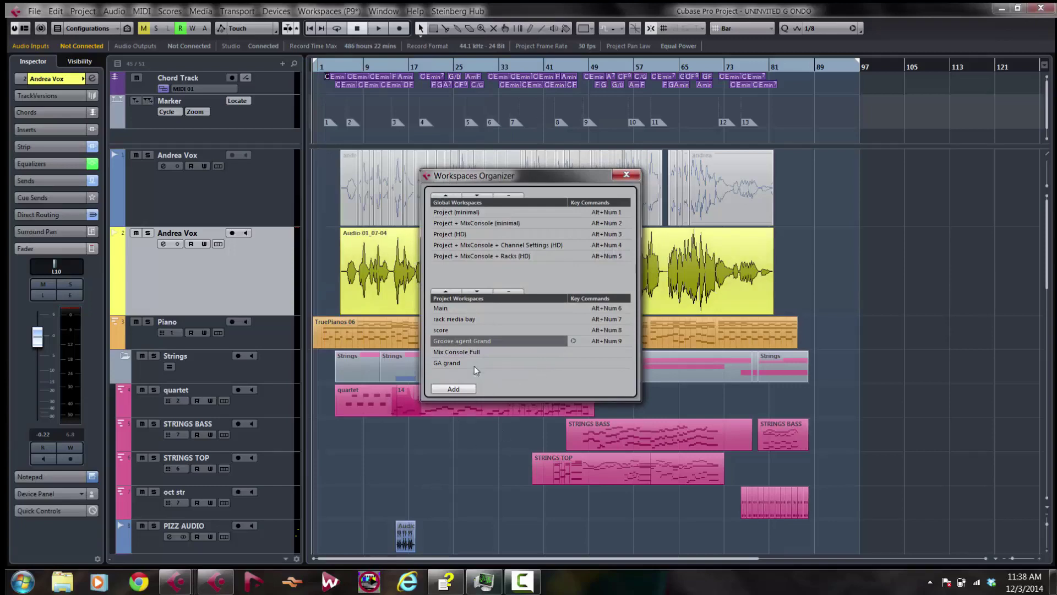
pyautogui.click(464, 309)
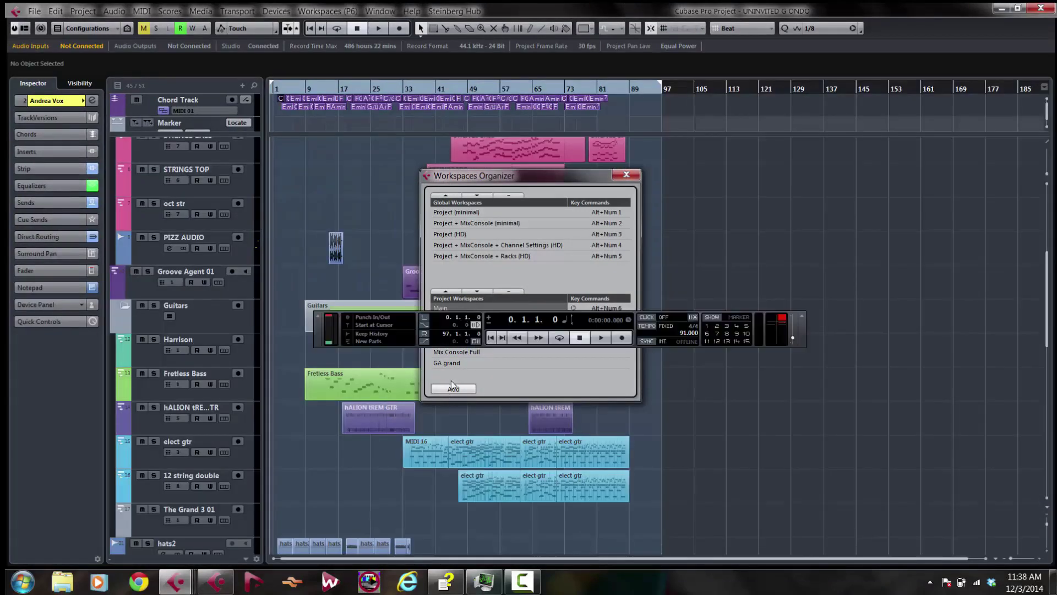
pyautogui.click(466, 355)
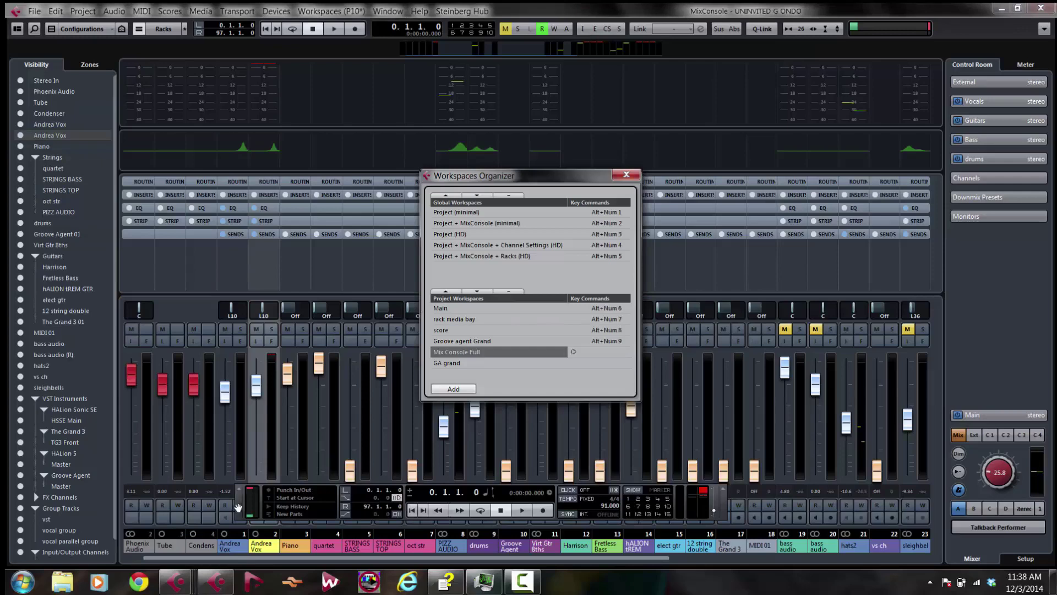
pyautogui.click(472, 341)
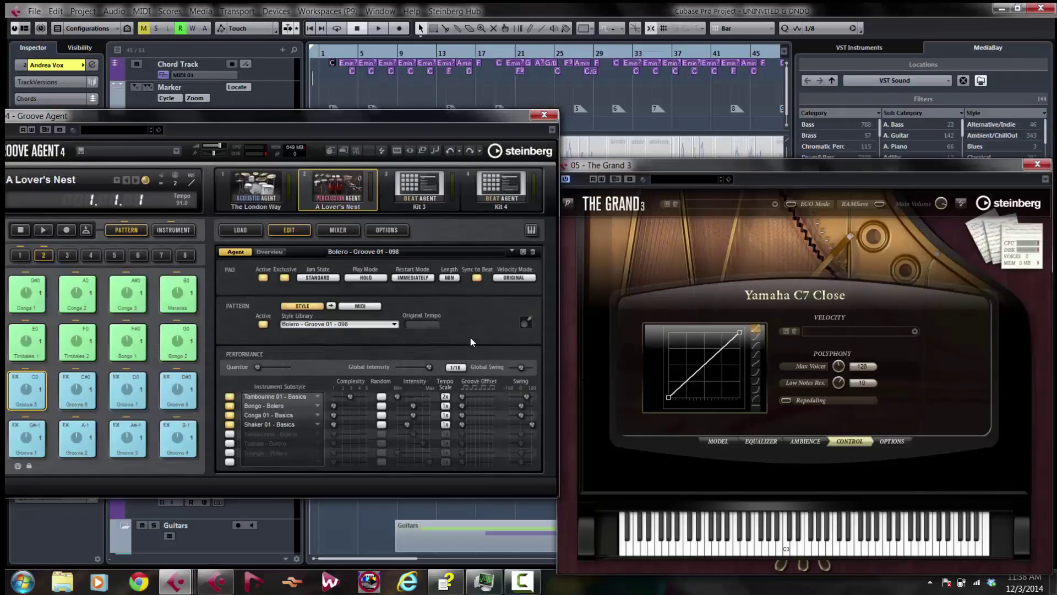
pyautogui.click(544, 115)
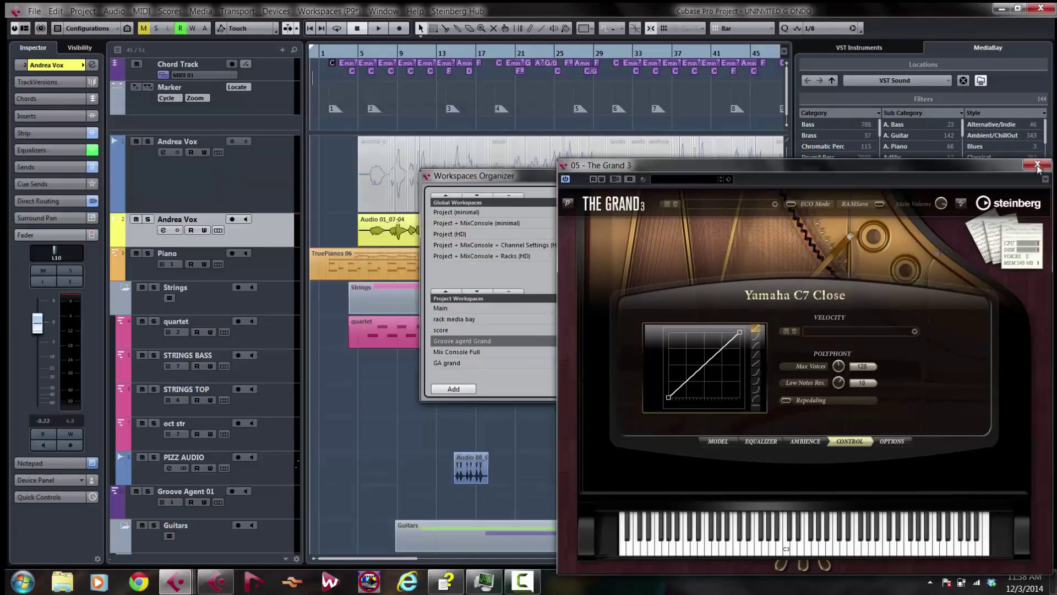
pyautogui.click(1037, 164)
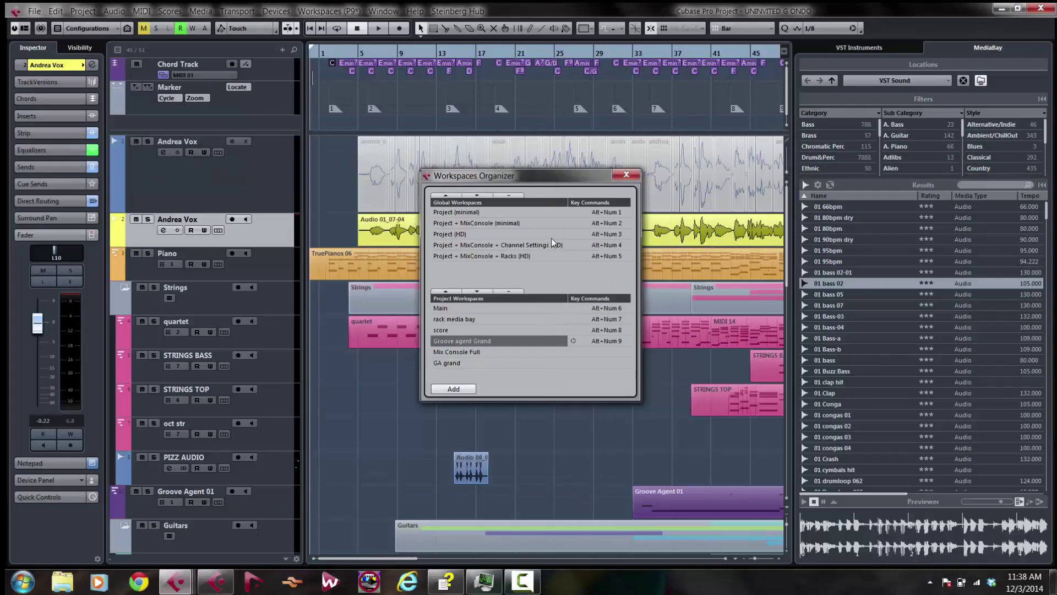
# Step: Close the Workspaces Organizer and toggle the right-hand Racks zone in the window layout
pyautogui.click(625, 175)
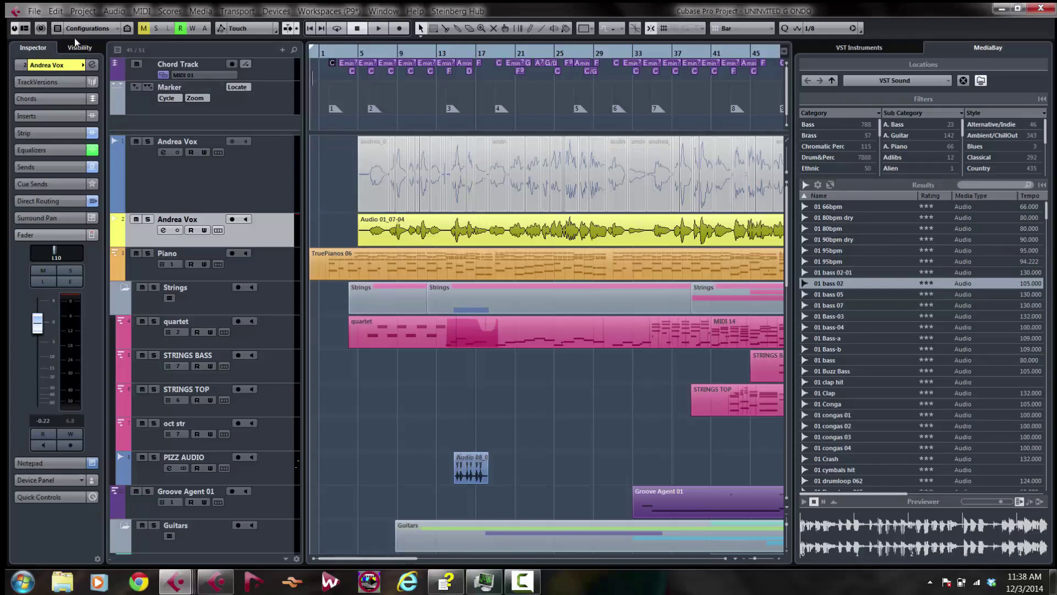
pyautogui.click(25, 28)
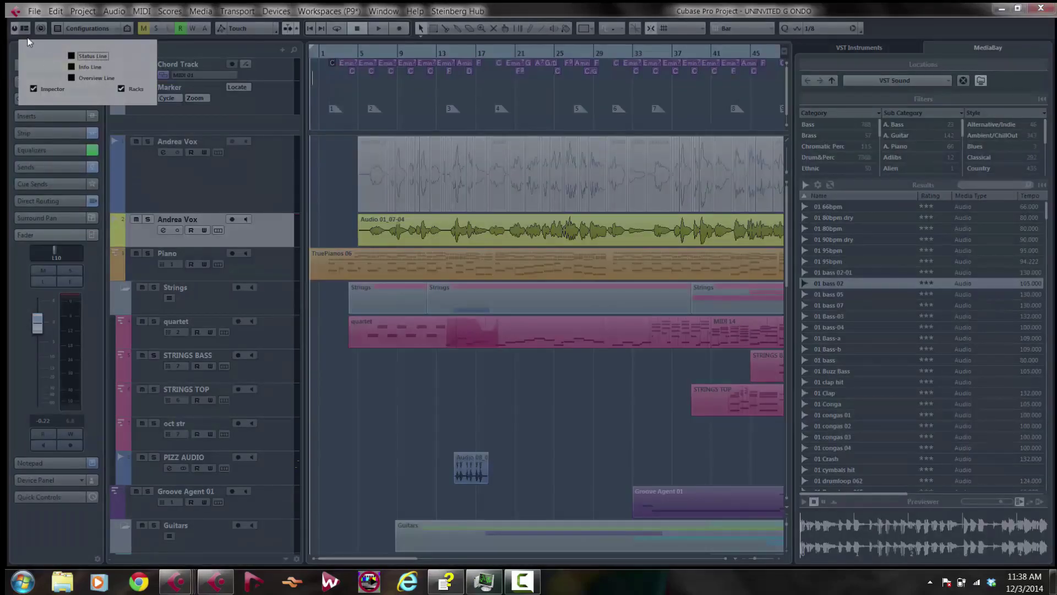
pyautogui.click(120, 88)
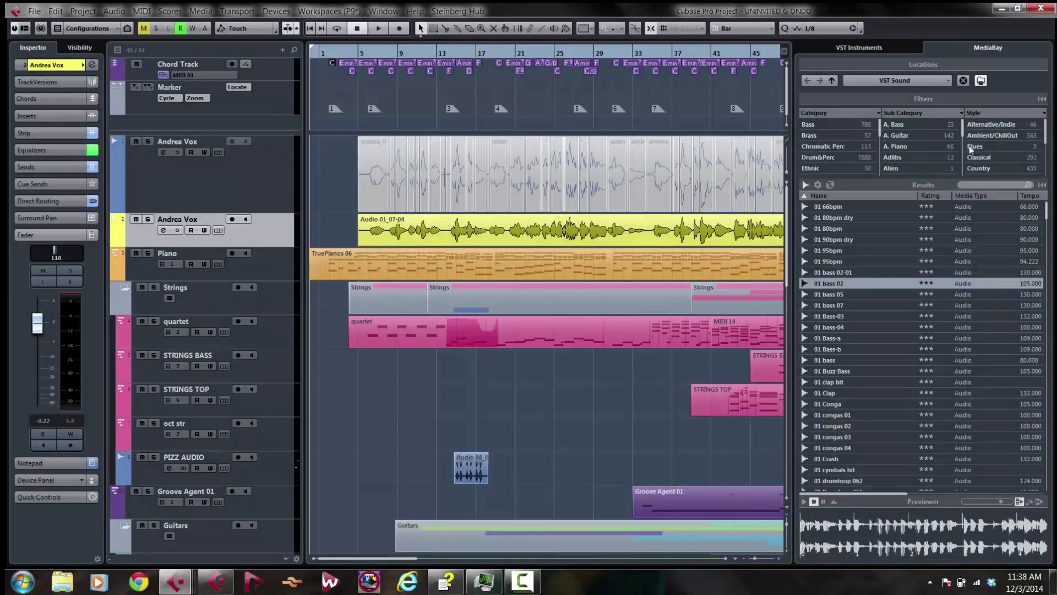
# Step: From MediaBay, add the 01 bass 02 loop near bar 2 and 01 Clap at the Andrea Vox start
pyautogui.click(841, 50)
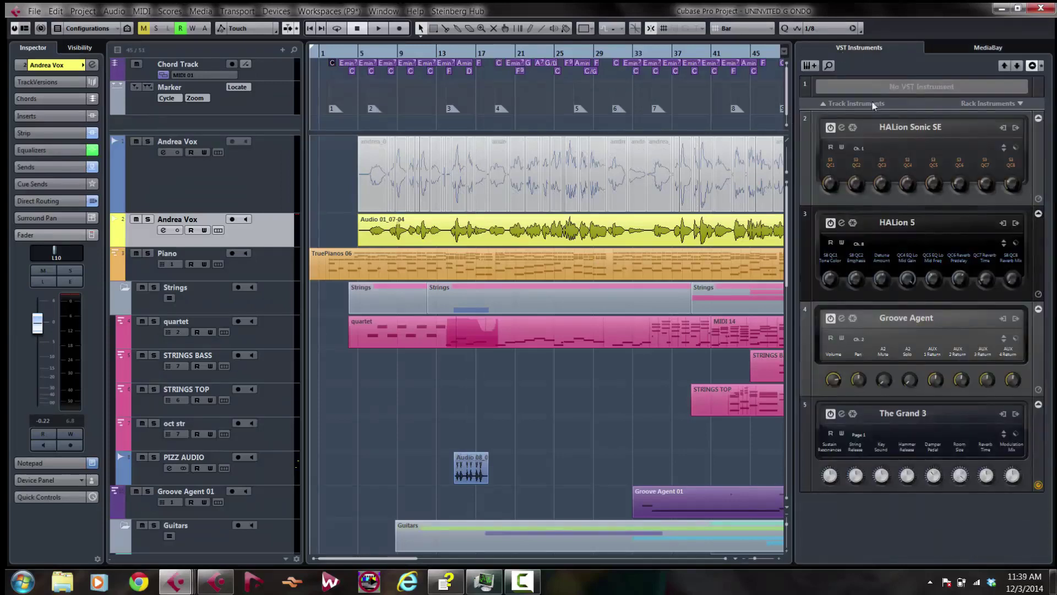
pyautogui.moveTo(921, 190)
pyautogui.click(989, 48)
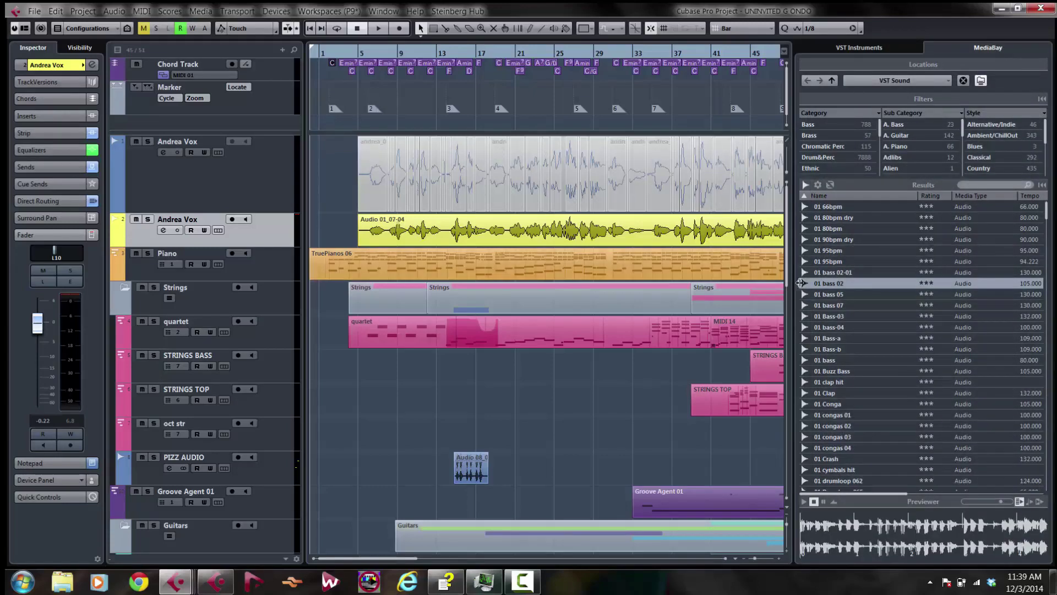
pyautogui.moveTo(827, 283); pyautogui.dragTo(332, 232)
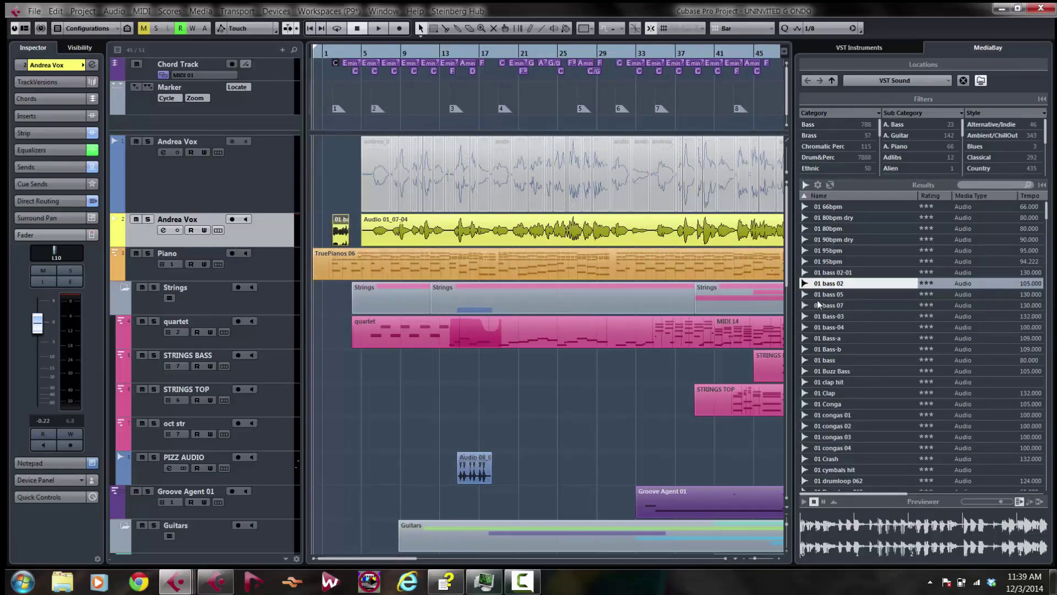
pyautogui.click(837, 340)
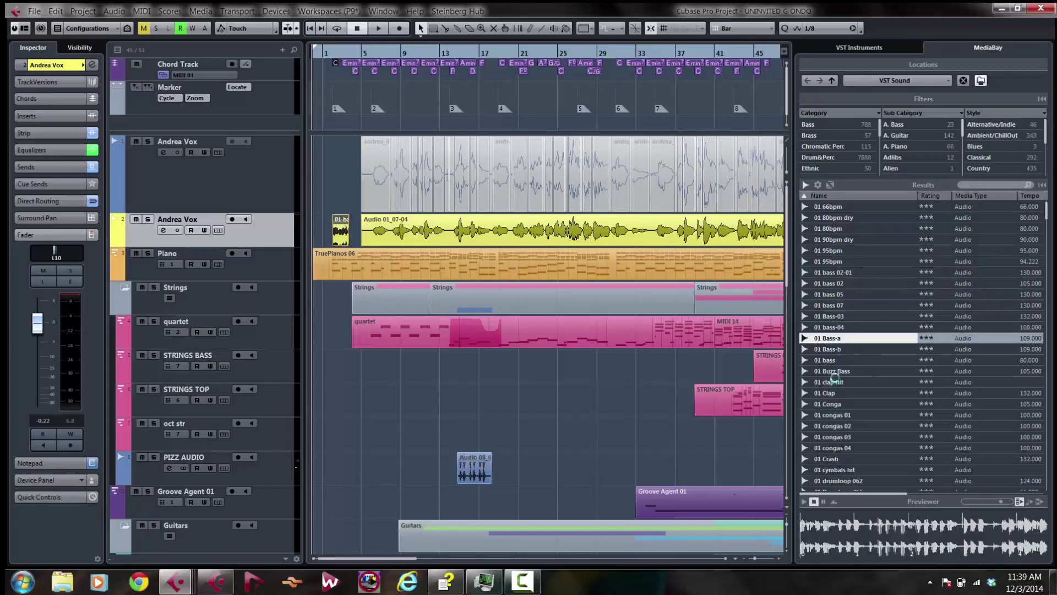
pyautogui.click(835, 394)
pyautogui.moveTo(835, 395); pyautogui.dragTo(325, 181)
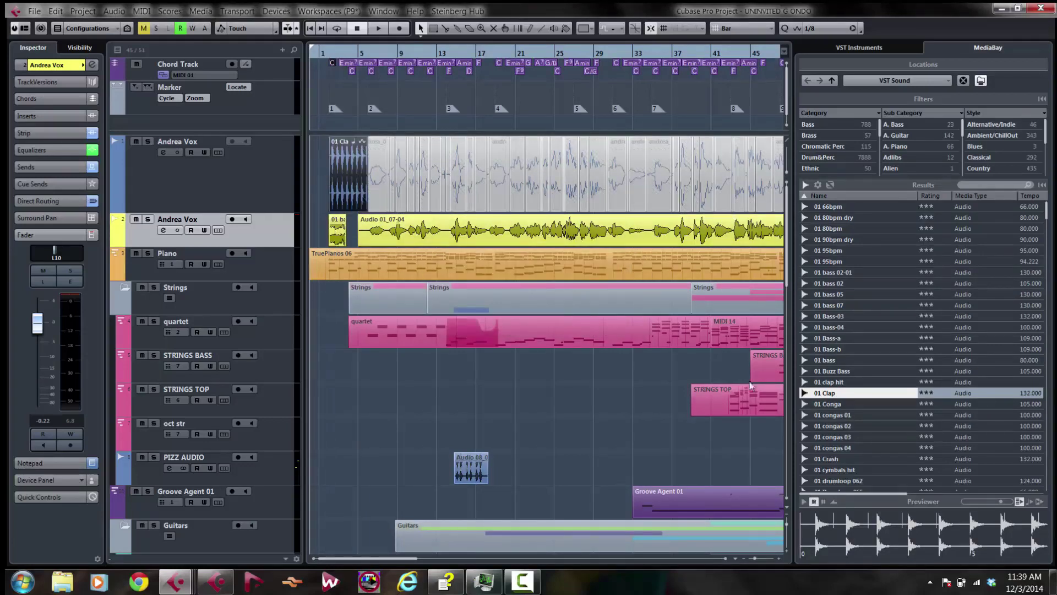
# Step: Hide the racks in the window layout so the project area widens
pyautogui.click(837, 49)
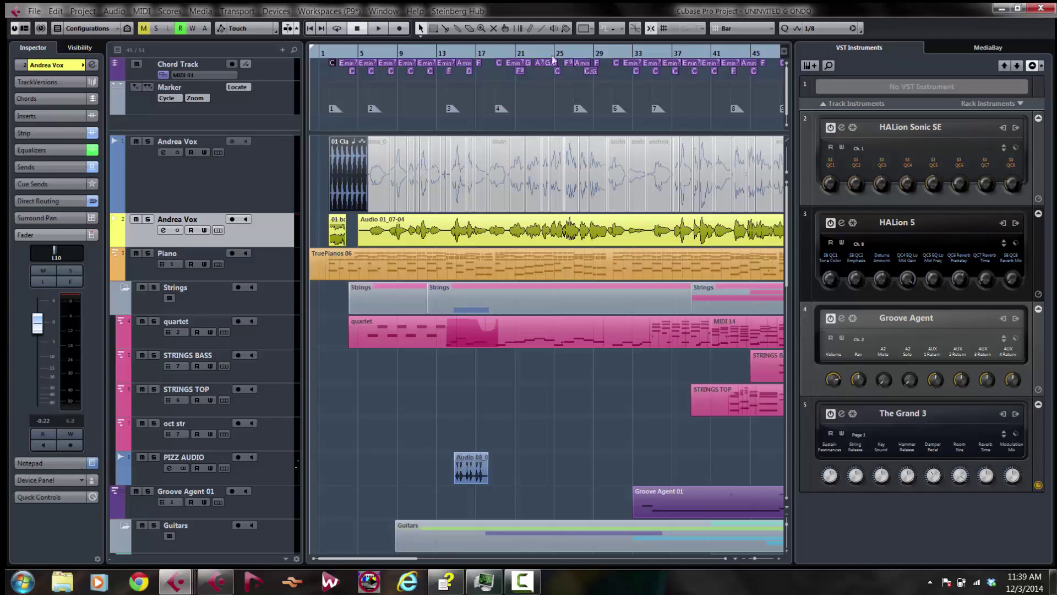
pyautogui.click(25, 30)
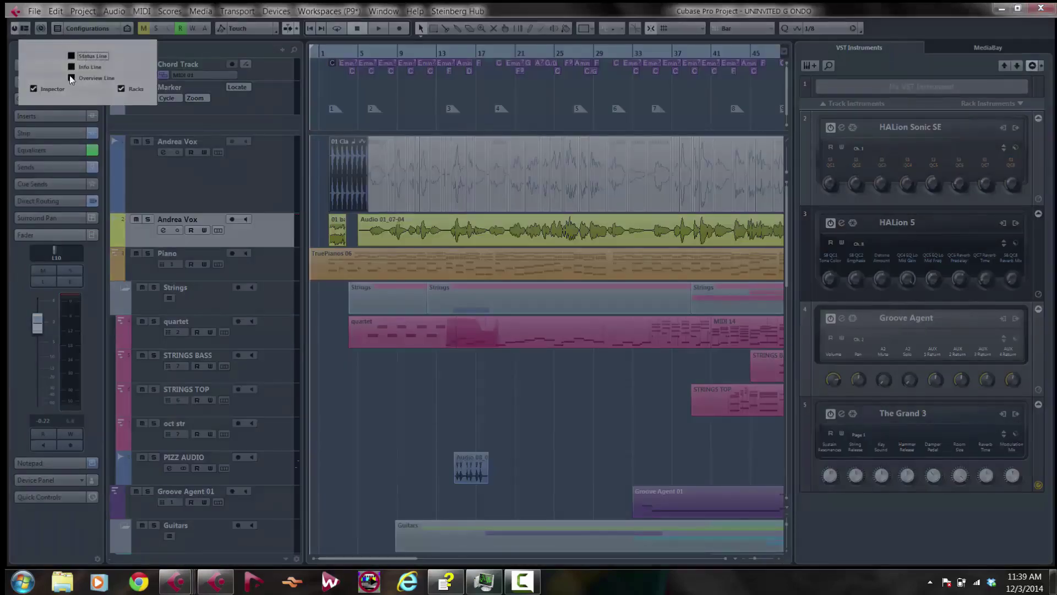
pyautogui.click(121, 89)
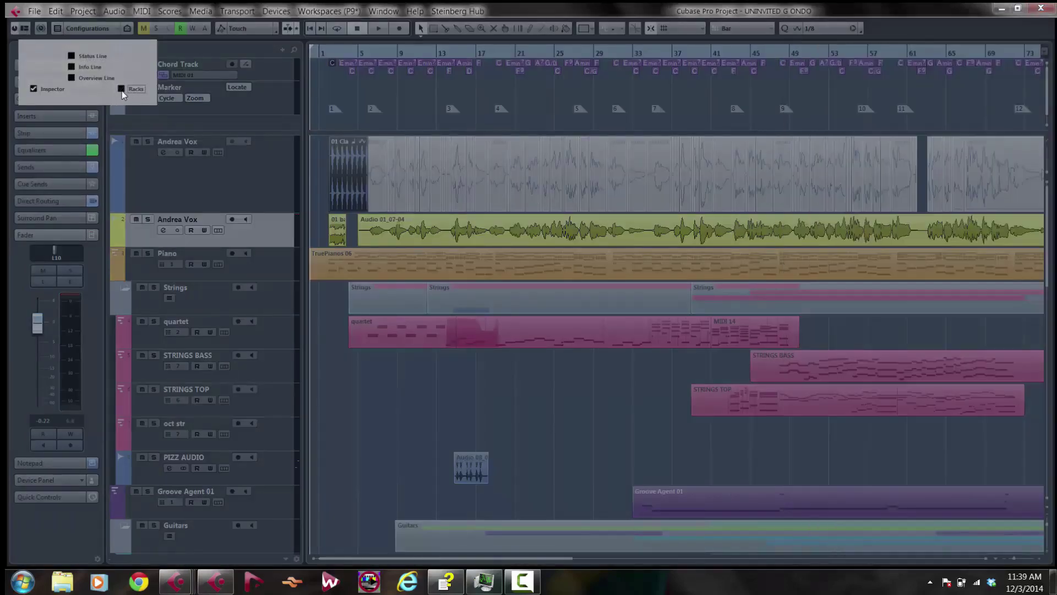
pyautogui.click(332, 320)
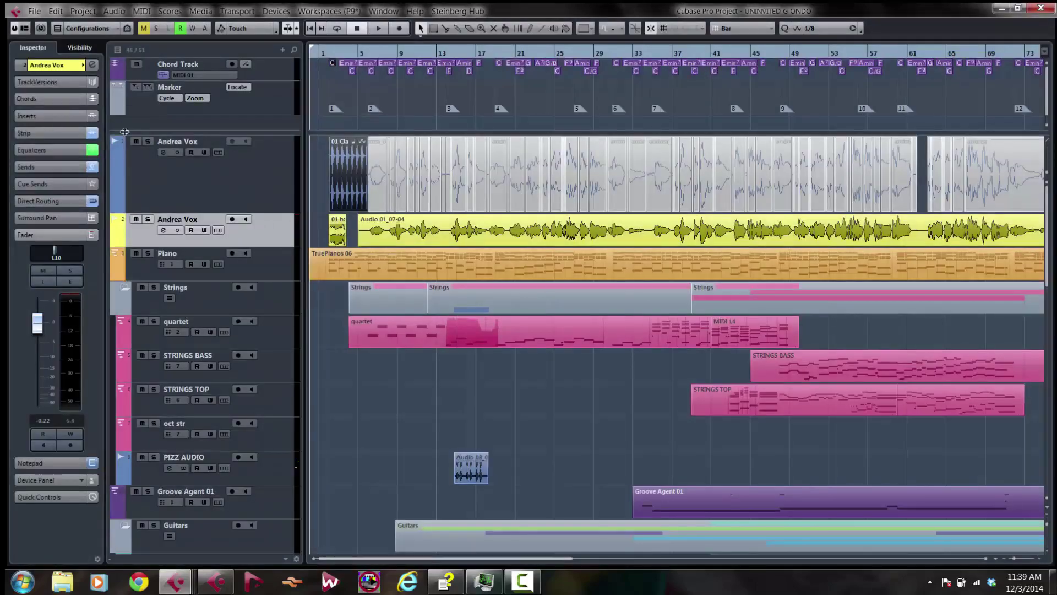
# Step: Expand the Inspector's track versions and main settings, and briefly hide and reshow the Inspector
pyautogui.click(63, 84)
pyautogui.click(64, 71)
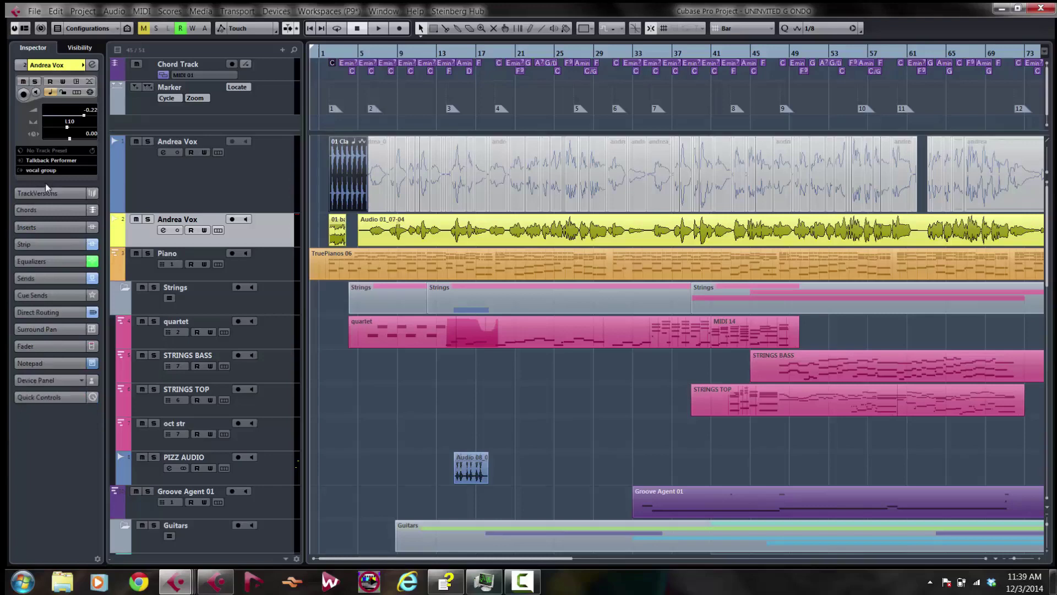
pyautogui.click(57, 197)
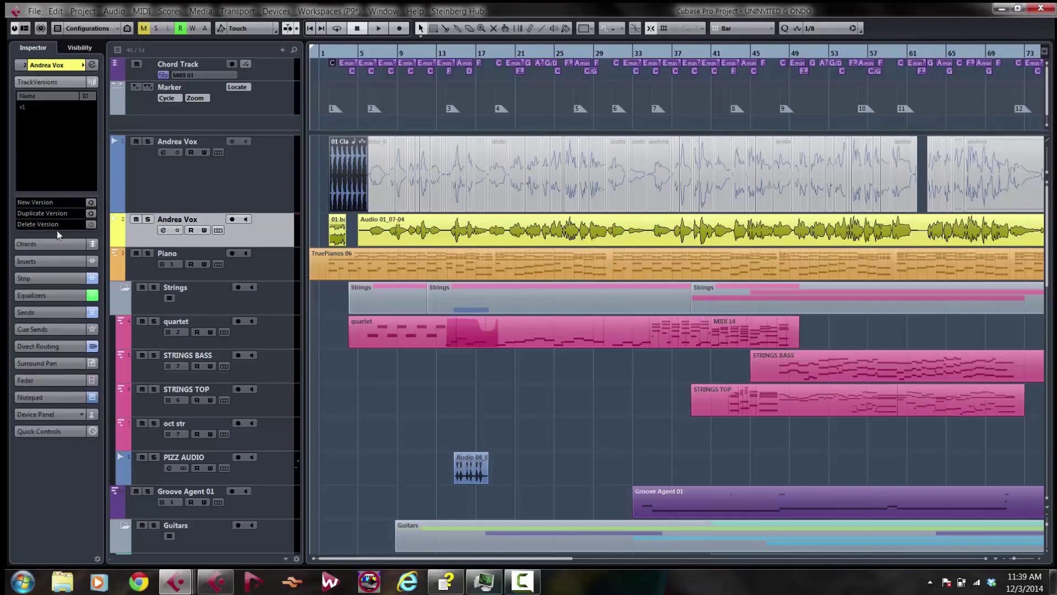
pyautogui.click(26, 29)
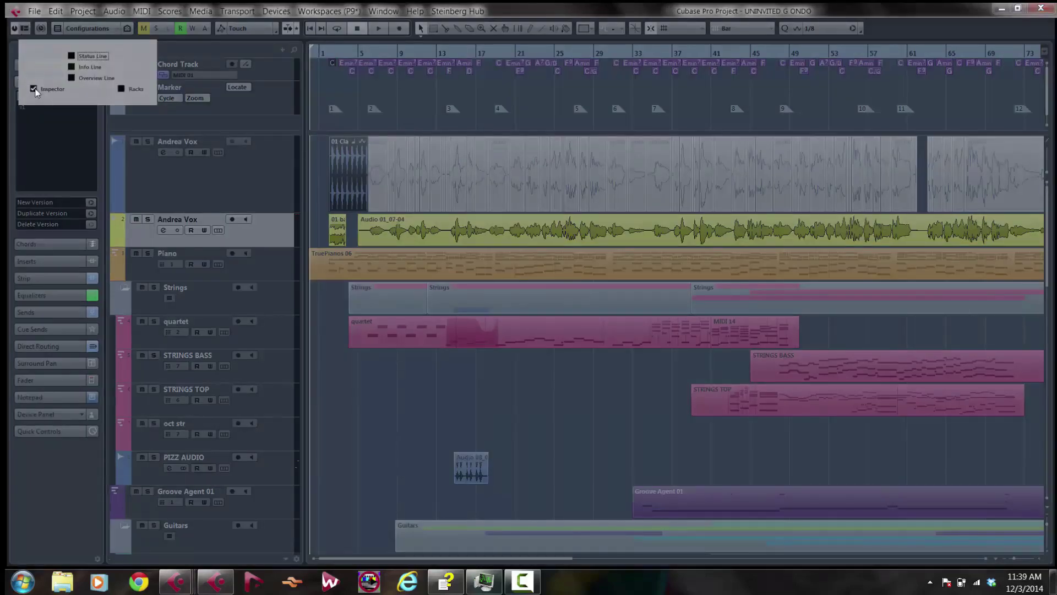
pyautogui.click(34, 89)
pyautogui.click(34, 89)
pyautogui.click(60, 244)
# Step: Expand chord settings, strip modules, inserts, surround panner, direct routing, sends and the equalizer curve
pyautogui.click(60, 243)
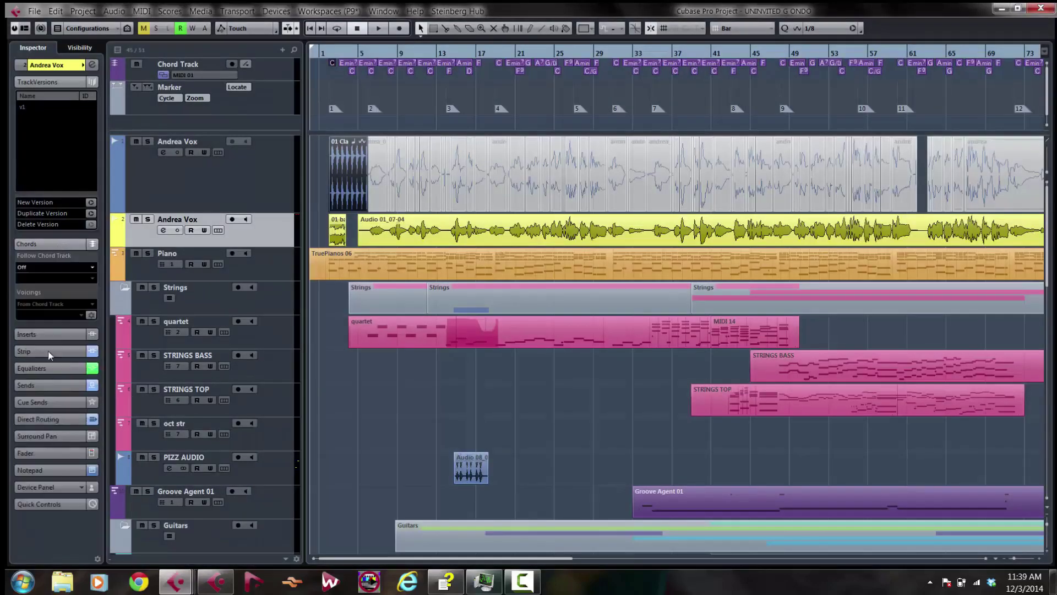
pyautogui.click(50, 353)
pyautogui.click(47, 335)
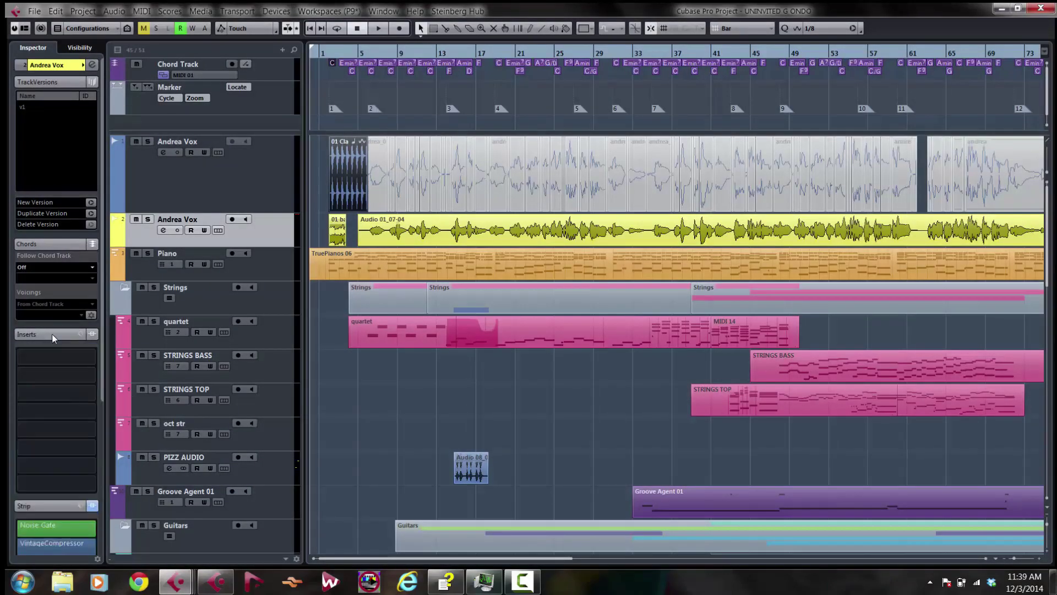
pyautogui.scroll(-4, 52, 334)
pyautogui.scroll(-2, 52, 384)
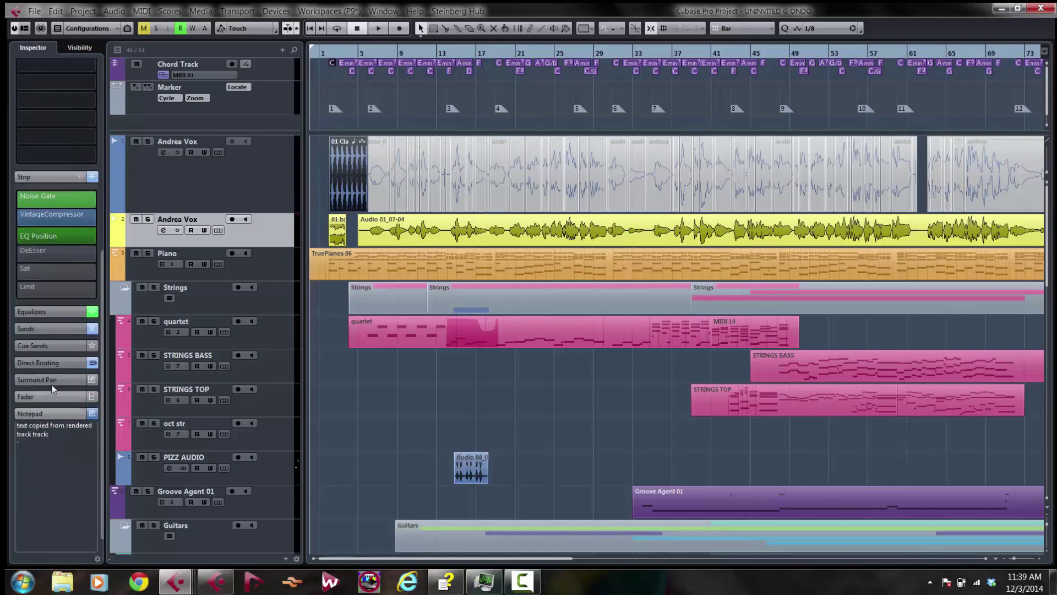
pyautogui.click(51, 385)
pyautogui.click(55, 361)
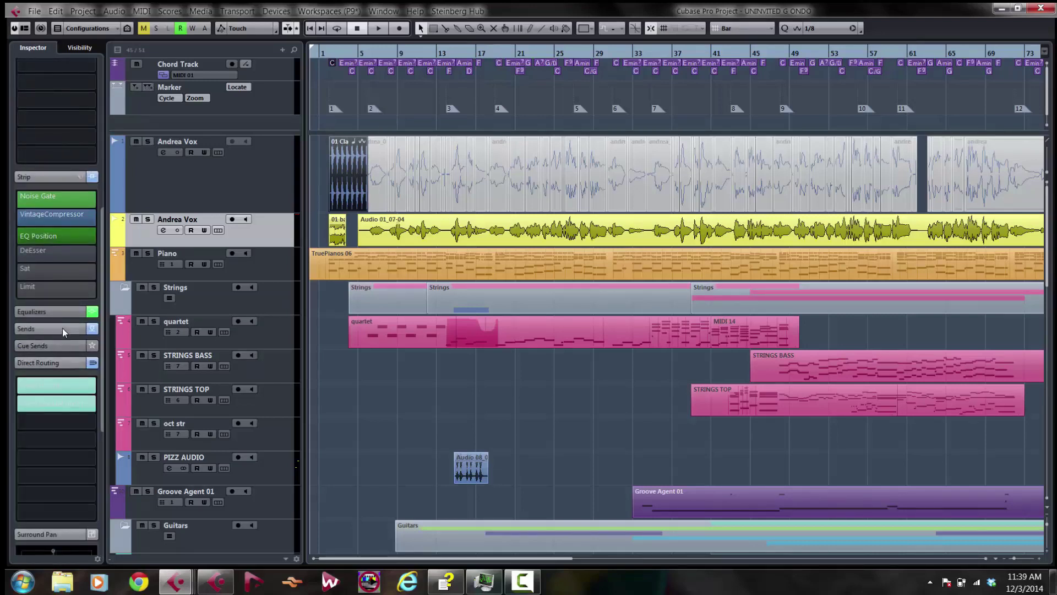
pyautogui.click(62, 328)
pyautogui.click(66, 310)
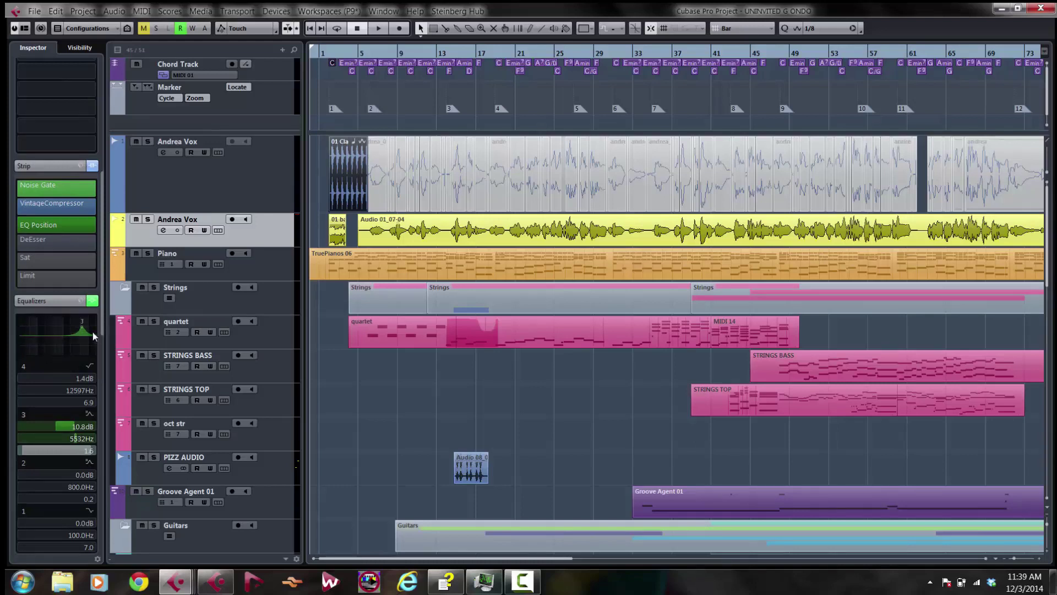
# Step: Open quick controls, device panel and notepad, collapse the fader, and re-expand equalizer, chord and versions sections
pyautogui.click(68, 298)
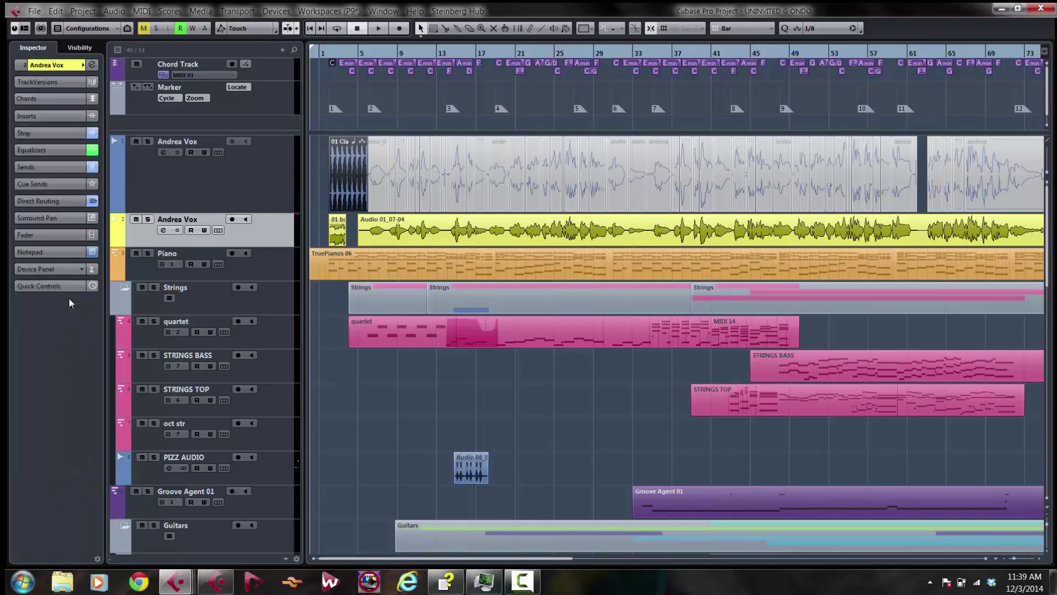
pyautogui.click(67, 289)
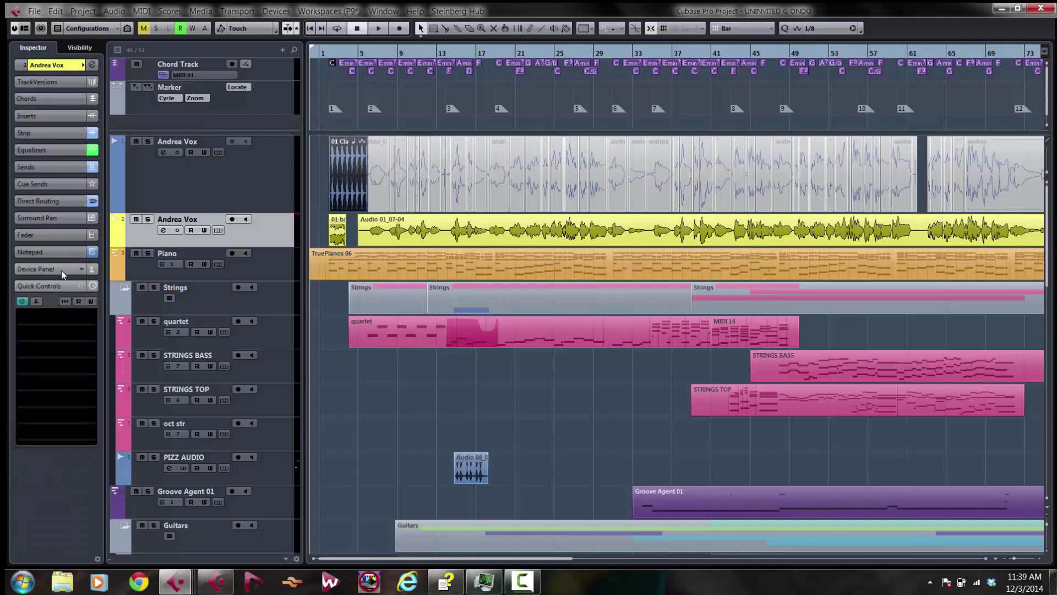
pyautogui.click(61, 270)
pyautogui.click(57, 247)
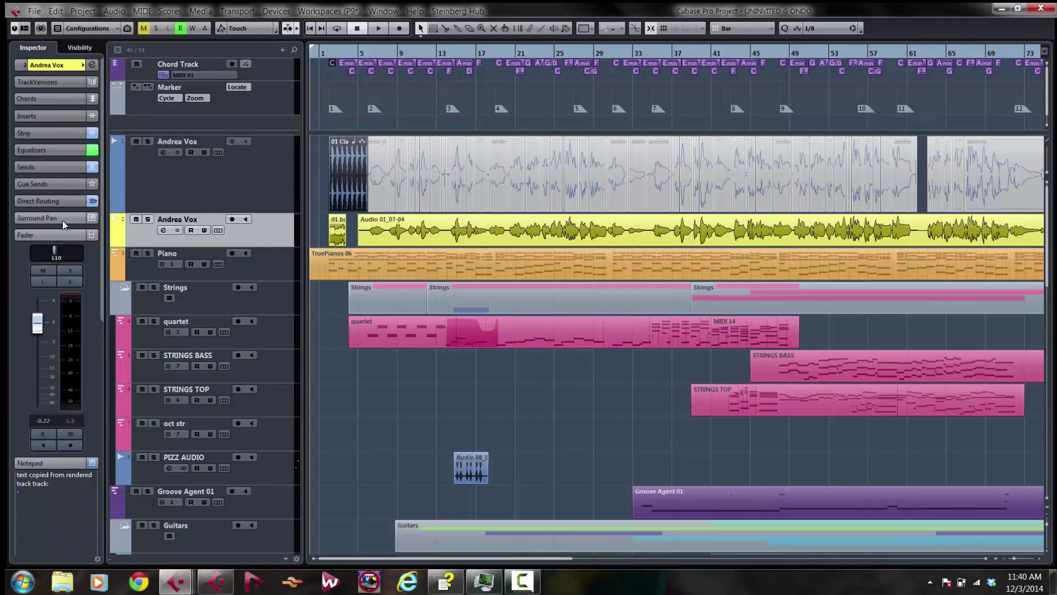
pyautogui.click(67, 151)
pyautogui.click(67, 129)
pyautogui.click(59, 95)
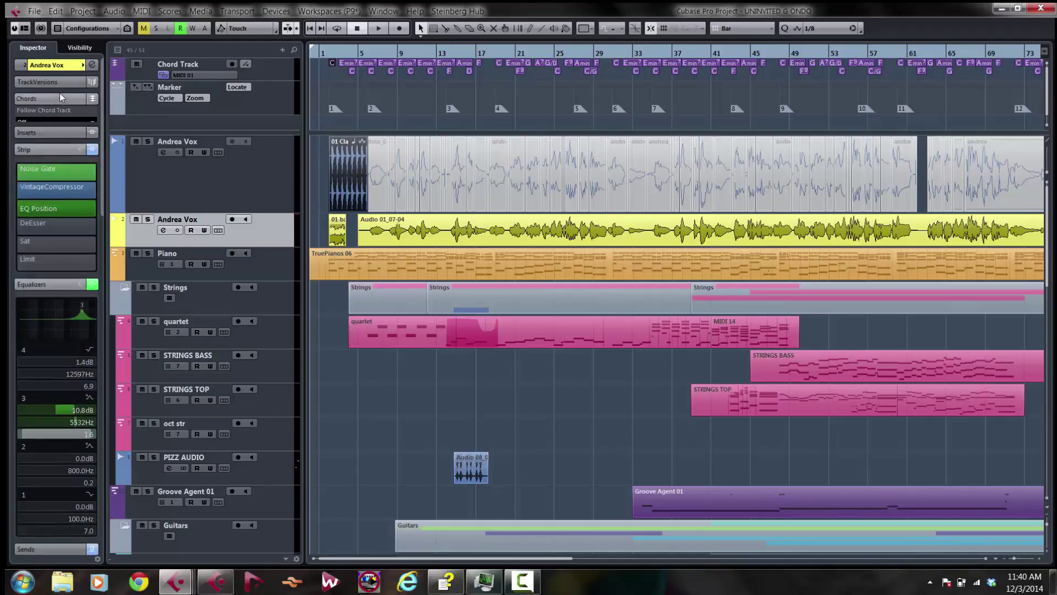
pyautogui.click(61, 81)
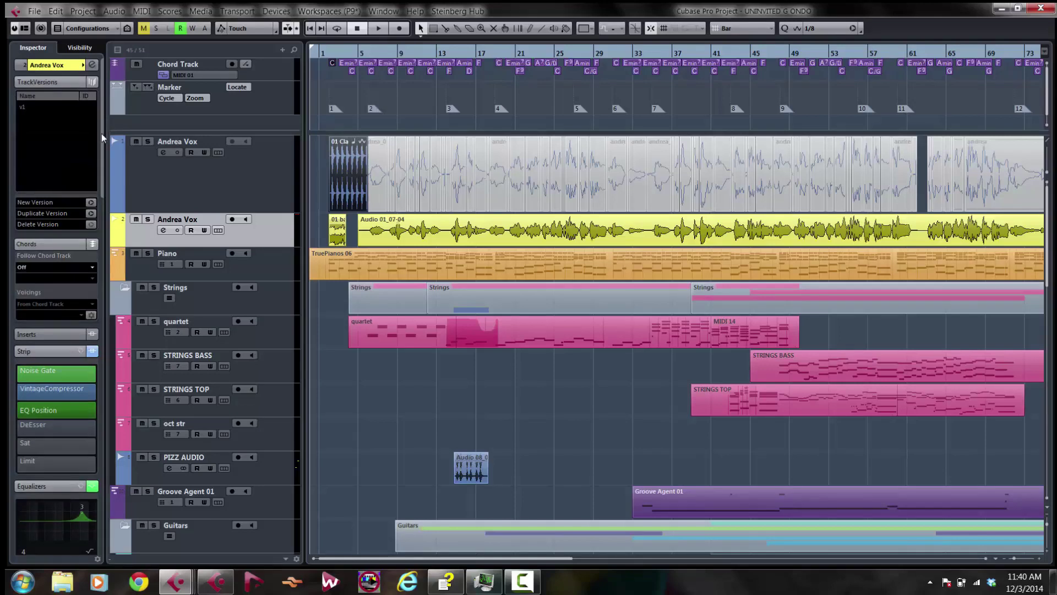
pyautogui.moveTo(101, 133); pyautogui.dragTo(113, 214)
pyautogui.scroll(10, 78, 241)
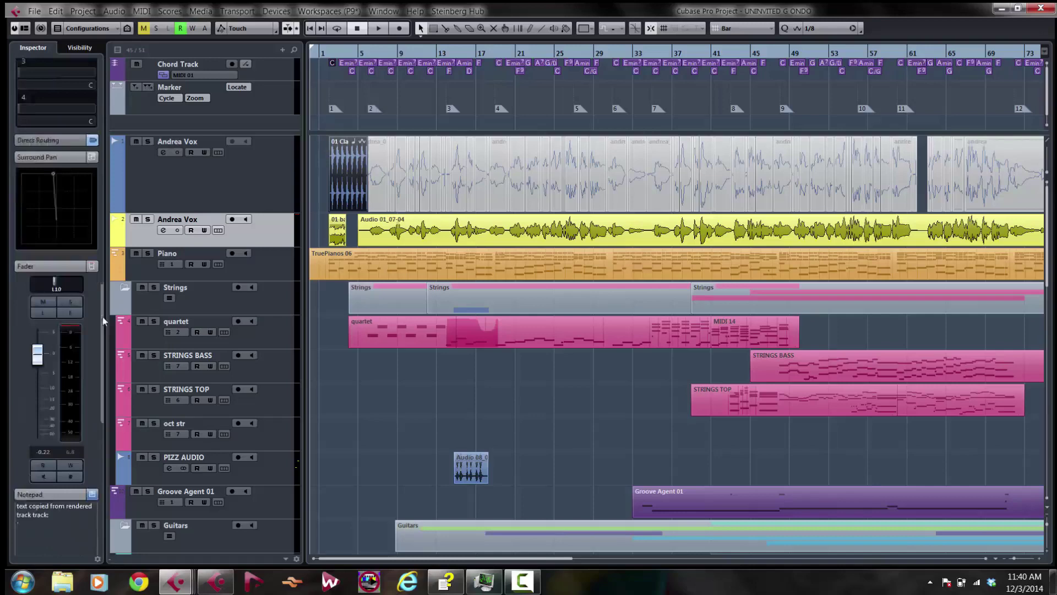
pyautogui.scroll(-5, 92, 137)
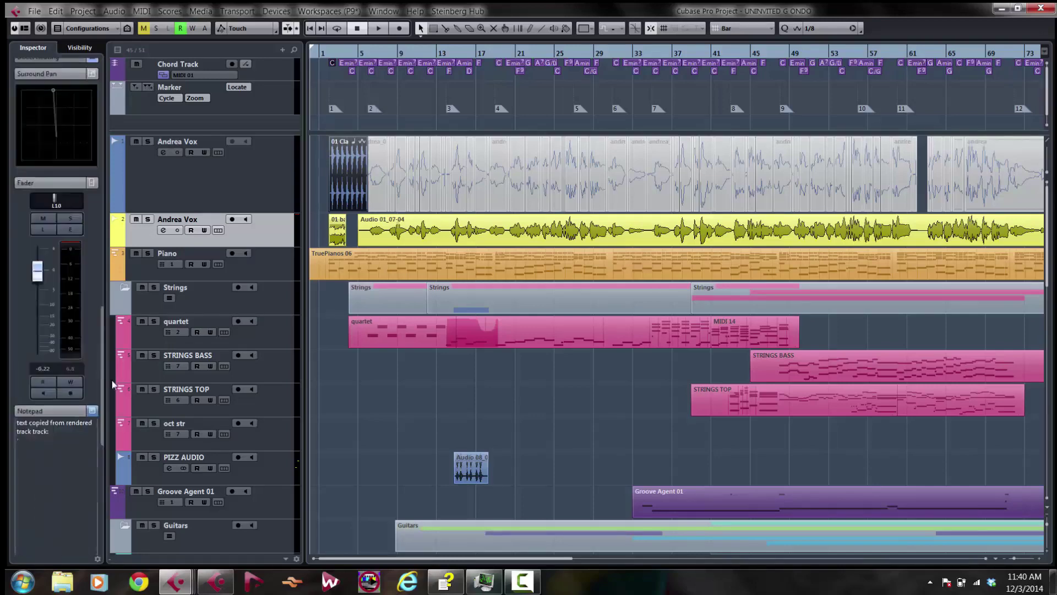
pyautogui.scroll(10, 89, 165)
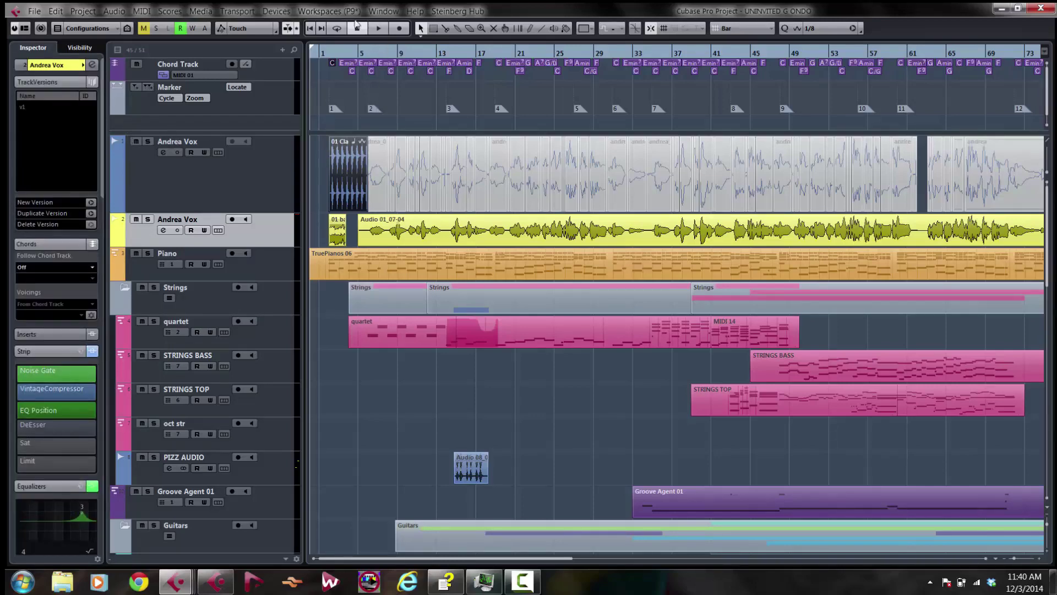
# Step: Open the Plug-in Manager from the Devices menu
pyautogui.click(329, 12)
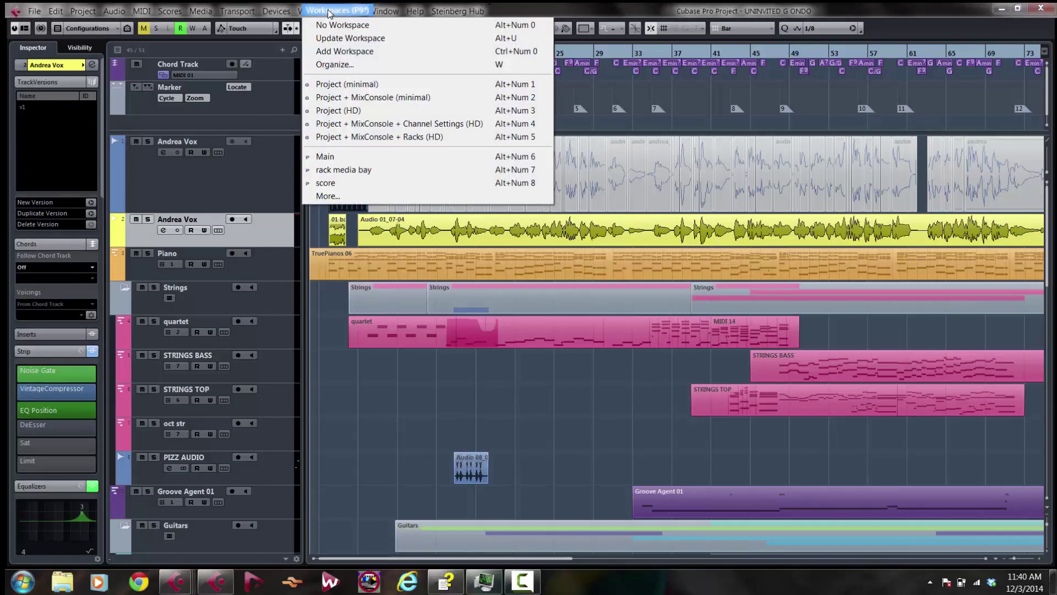
pyautogui.moveTo(283, 11)
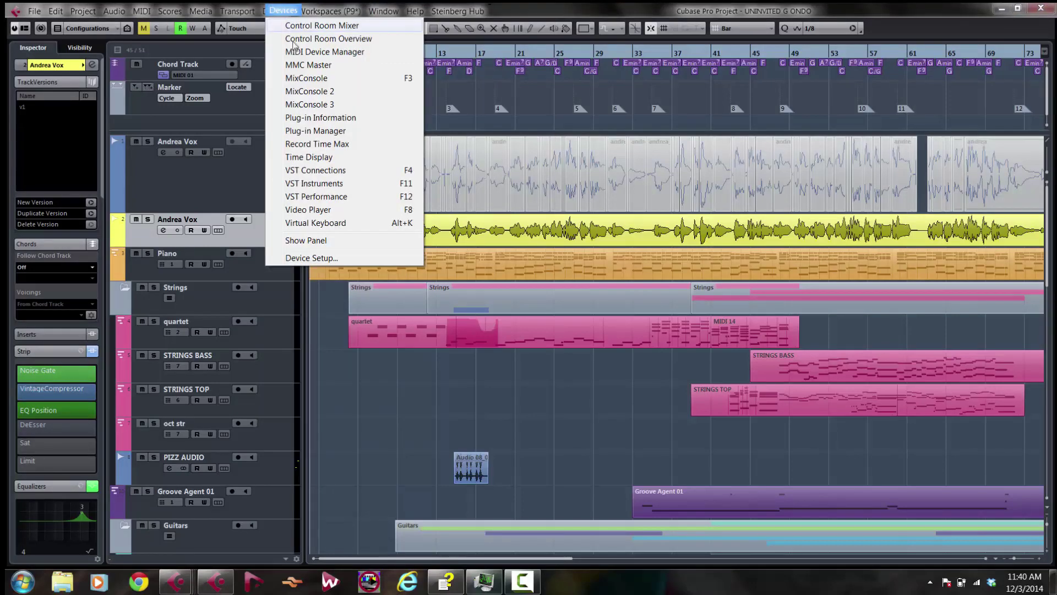
pyautogui.click(327, 134)
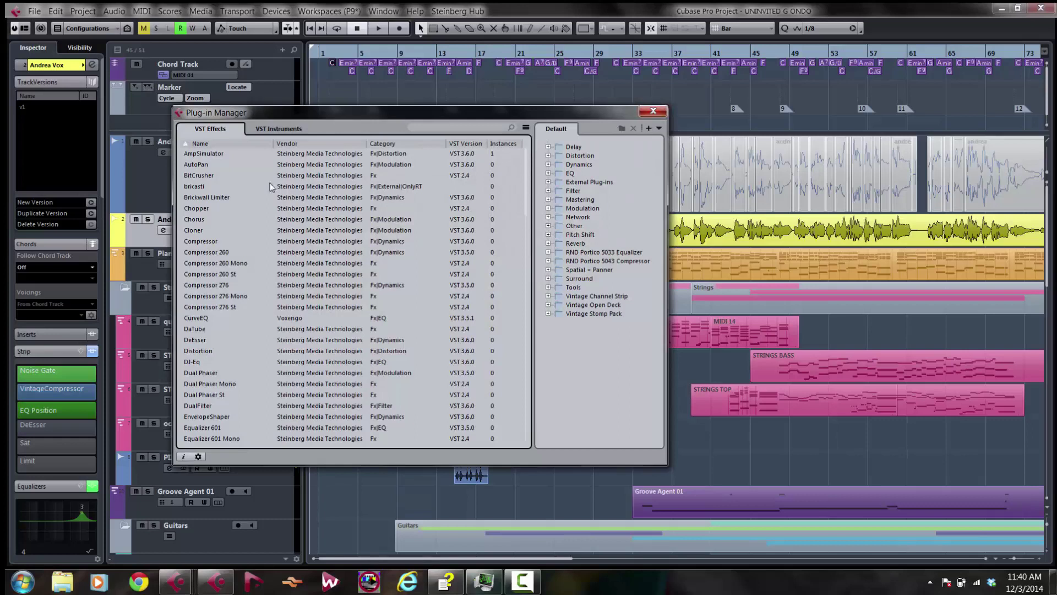
# Step: Create an empty plug-in collection named 'vocals'
pyautogui.click(649, 129)
pyautogui.click(688, 142)
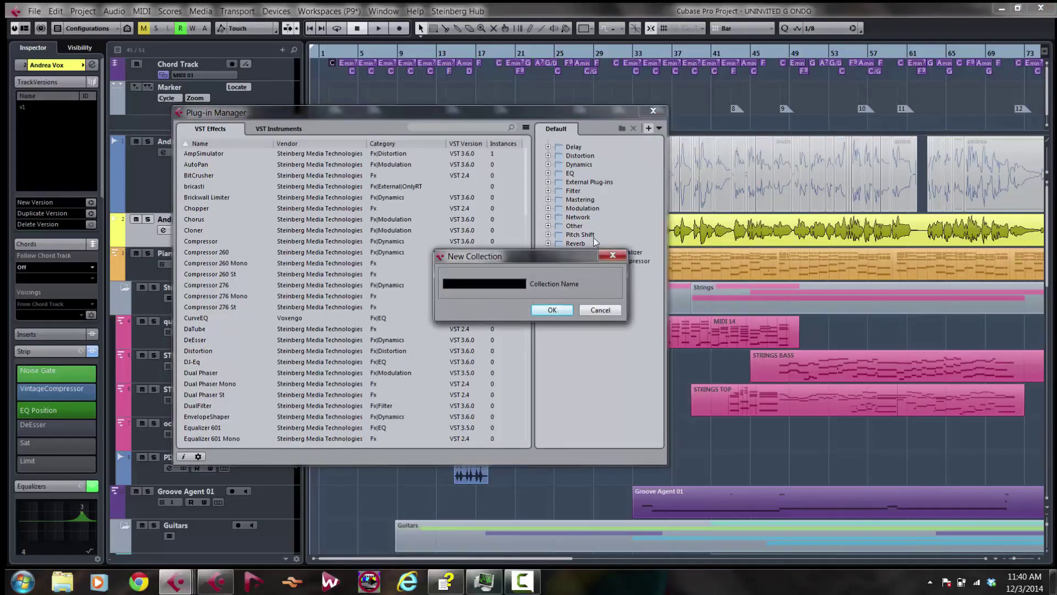
pyautogui.write('vocals')
pyautogui.press('Return')
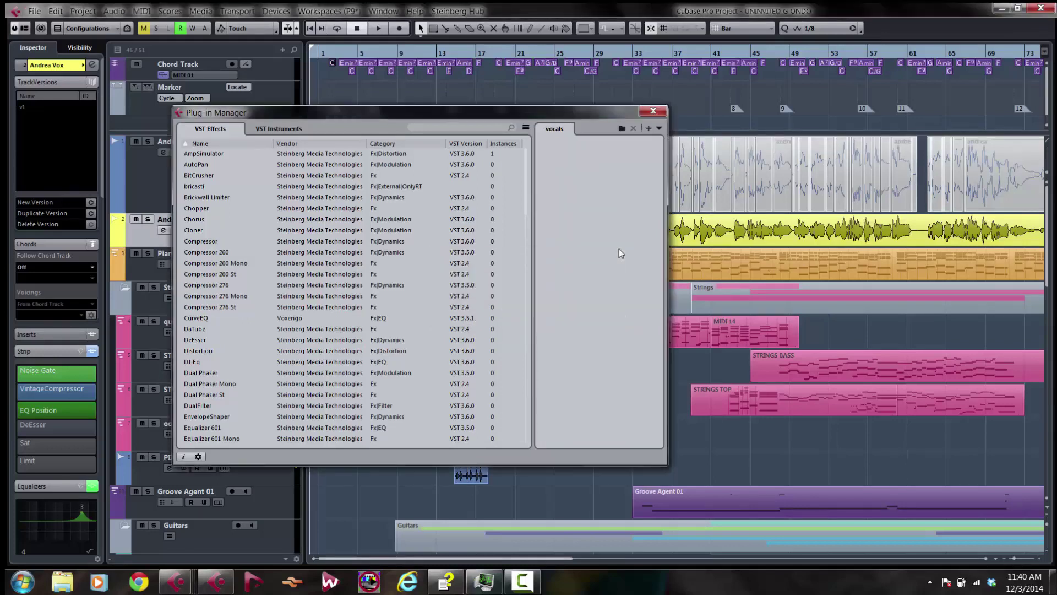
# Step: Add Chopper, Compressor 260 Mono, Compressor 276 St, DeEsser, Dual Phaser Mono and Equalizer 601 to vocals
pyautogui.click(211, 209)
pyautogui.keyDown('ctrl'); pyautogui.click(202, 263); pyautogui.keyUp('ctrl')
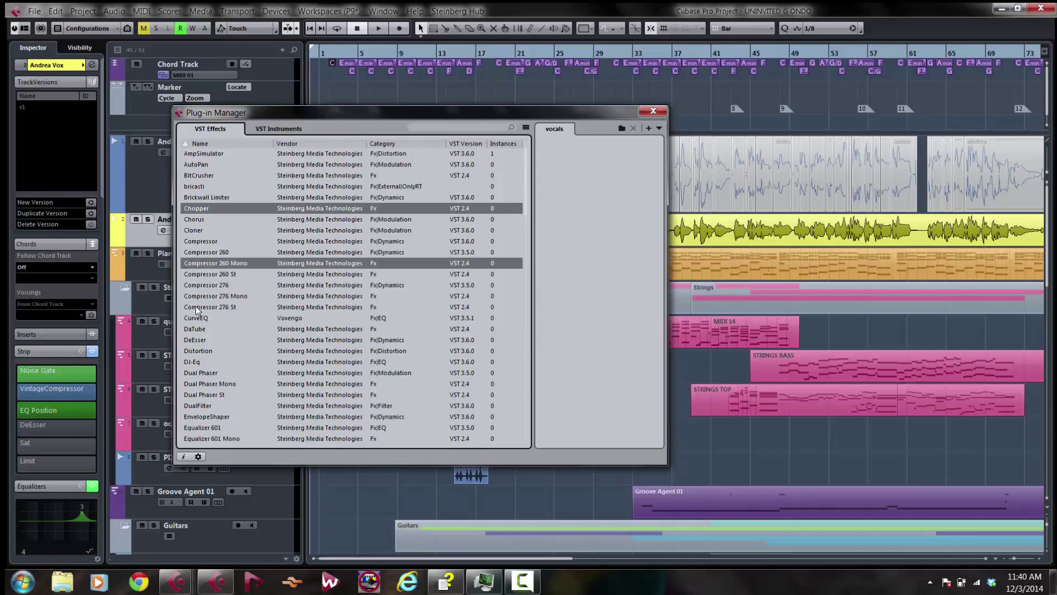
pyautogui.keyDown('ctrl'); pyautogui.click(197, 307); pyautogui.keyUp('ctrl')
pyautogui.keyDown('ctrl'); pyautogui.click(195, 340); pyautogui.keyUp('ctrl')
pyautogui.keyDown('ctrl'); pyautogui.click(204, 384); pyautogui.keyUp('ctrl')
pyautogui.keyDown('ctrl'); pyautogui.click(207, 428); pyautogui.keyUp('ctrl')
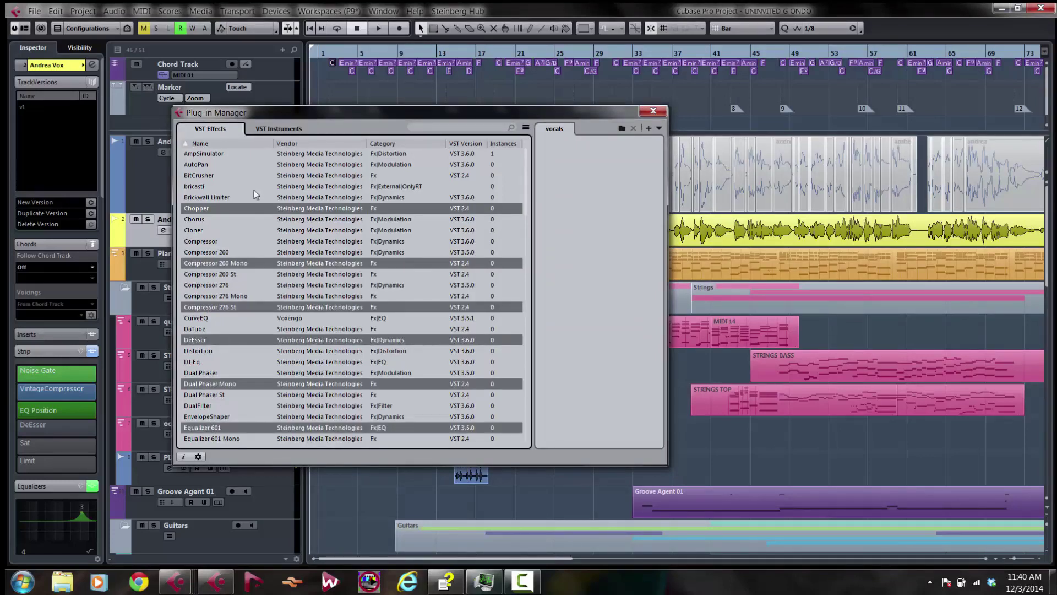
pyautogui.moveTo(229, 209); pyautogui.dragTo(567, 177)
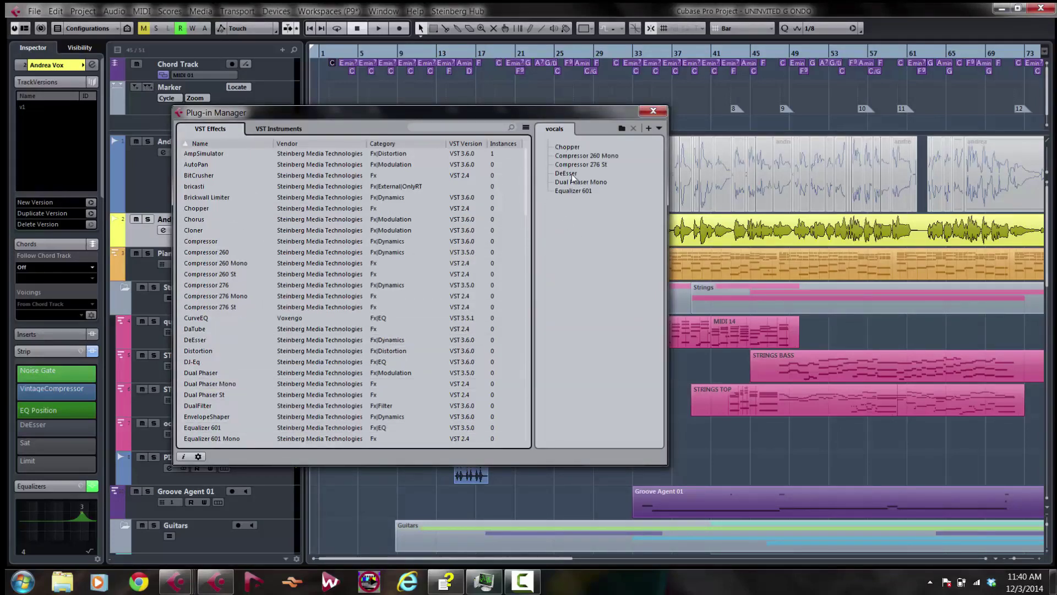
pyautogui.click(649, 128)
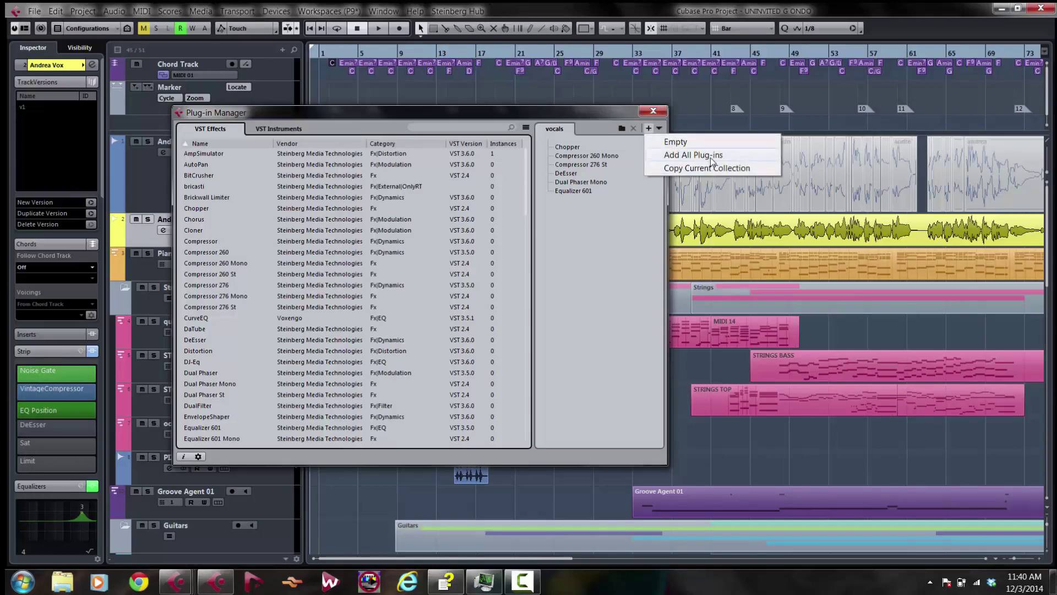
# Step: Create a new empty plug-in collection named 'guitars'
pyautogui.click(700, 144)
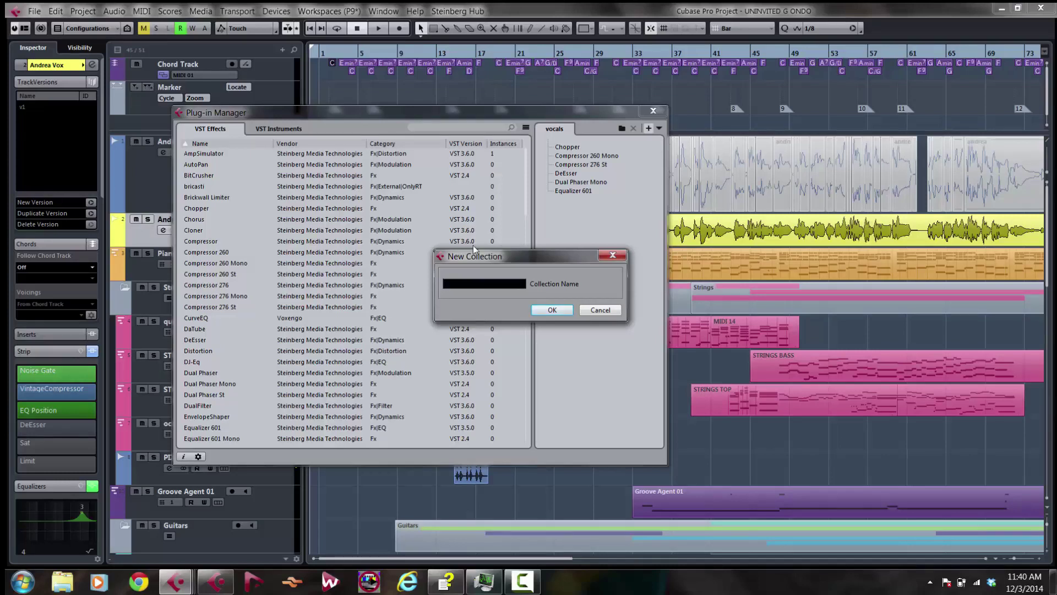
pyautogui.write('guitars')
pyautogui.press('Return')
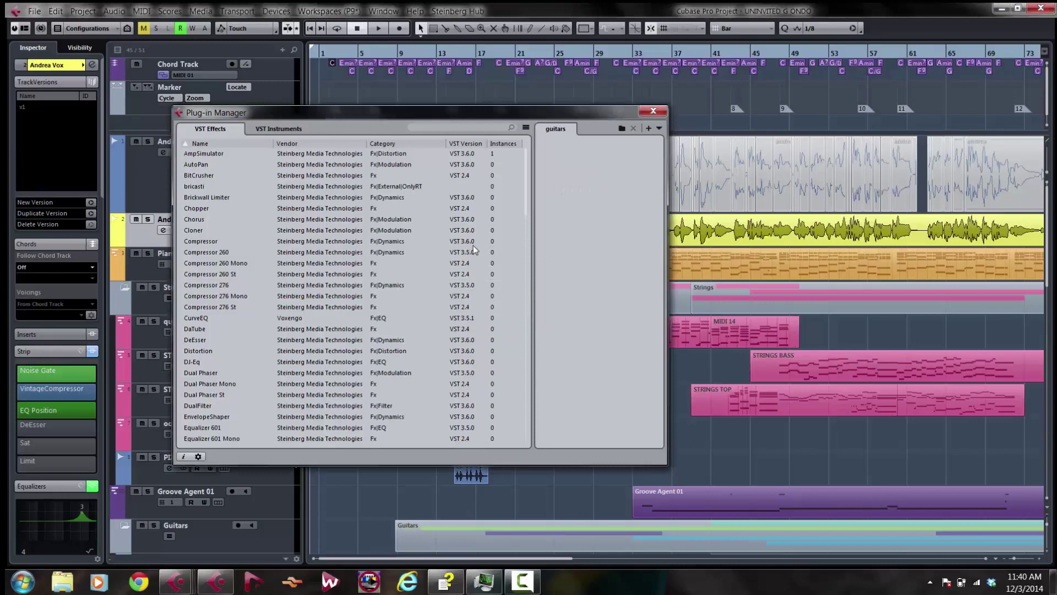
# Step: Add Compressor 276 St, DJ-Eq, EnvelopeShaper, BitCrusher and Chorus to the guitars collection
pyautogui.click(229, 306)
pyautogui.keyDown('ctrl'); pyautogui.click(215, 362); pyautogui.keyUp('ctrl')
pyautogui.keyDown('ctrl'); pyautogui.click(214, 417); pyautogui.keyUp('ctrl')
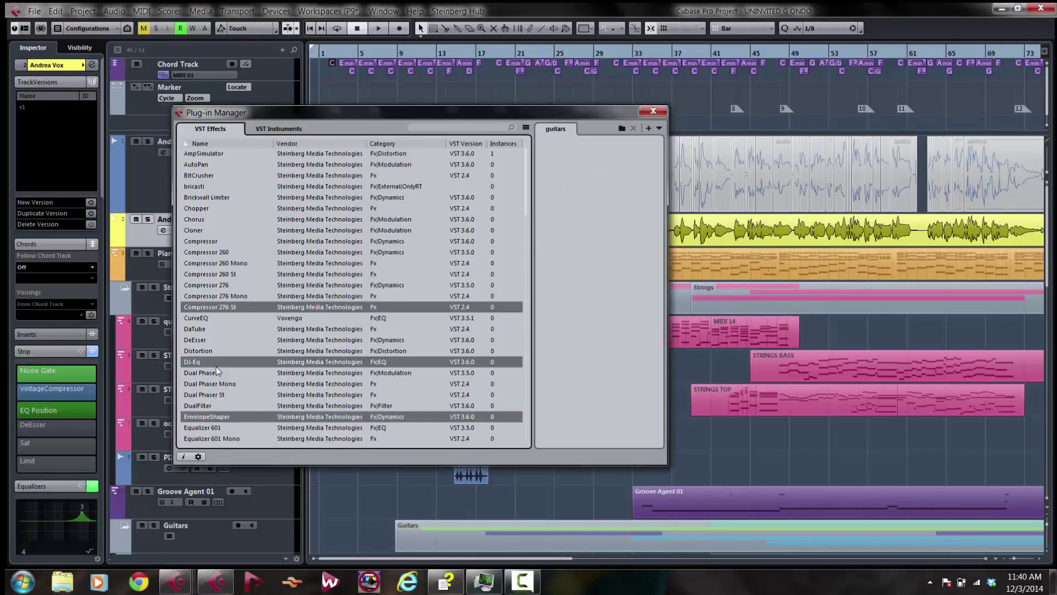
pyautogui.keyDown('ctrl'); pyautogui.click(228, 175); pyautogui.keyUp('ctrl')
pyautogui.keyDown('ctrl'); pyautogui.click(206, 218); pyautogui.keyUp('ctrl')
pyautogui.moveTo(224, 176); pyautogui.dragTo(589, 206)
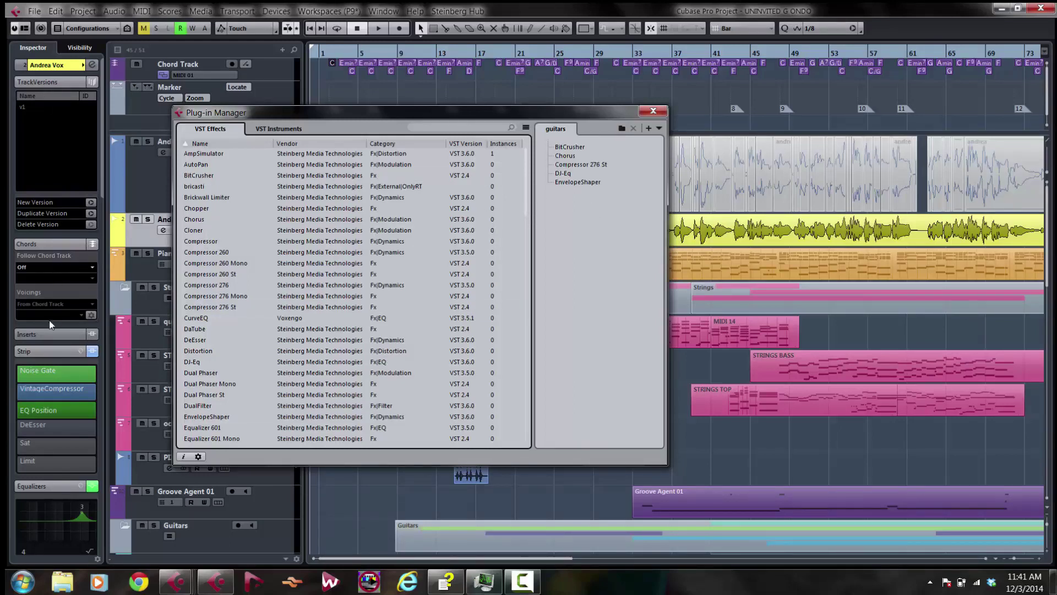
# Step: Open the vocal track's first insert effect chooser and switch it to the vocals collection
pyautogui.click(52, 338)
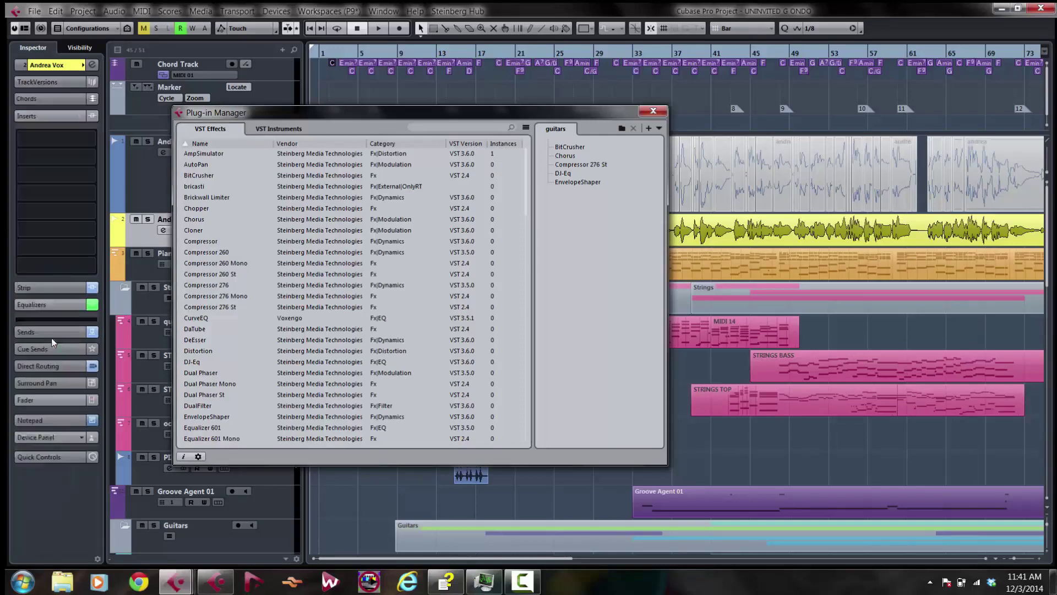
pyautogui.click(84, 135)
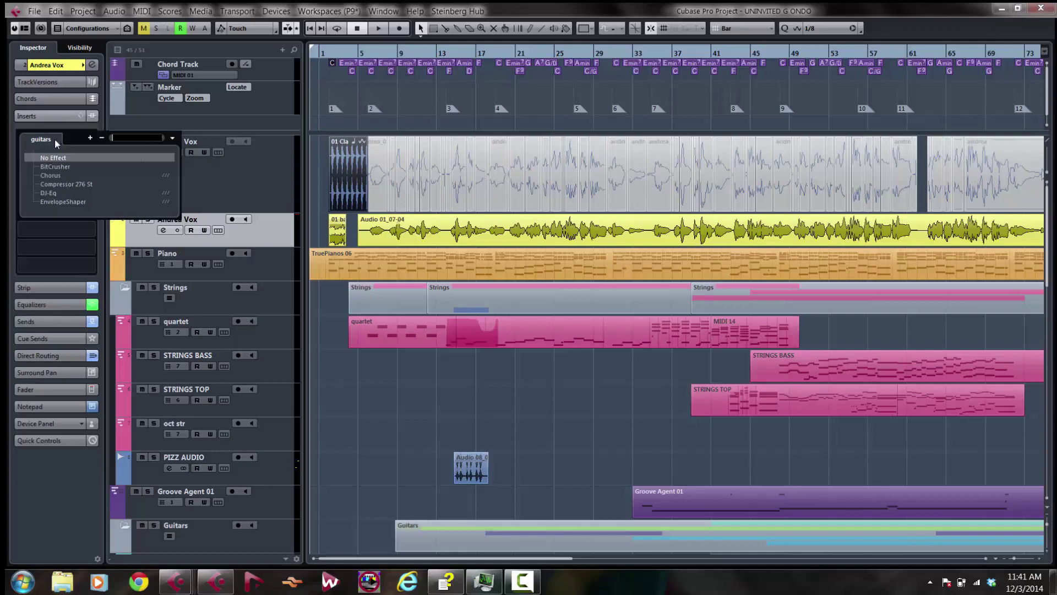
pyautogui.click(173, 139)
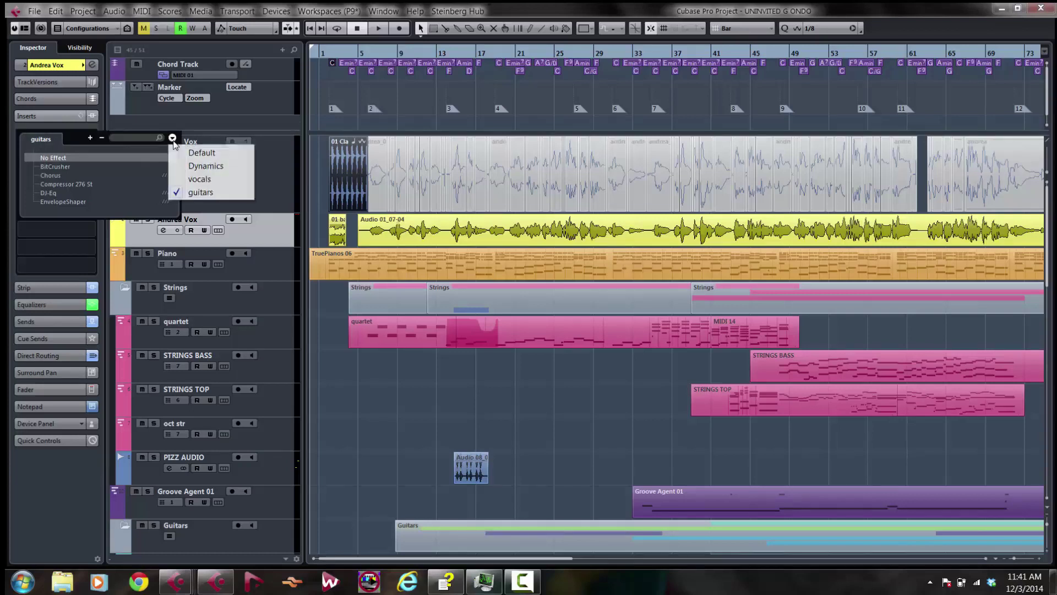
pyautogui.click(207, 180)
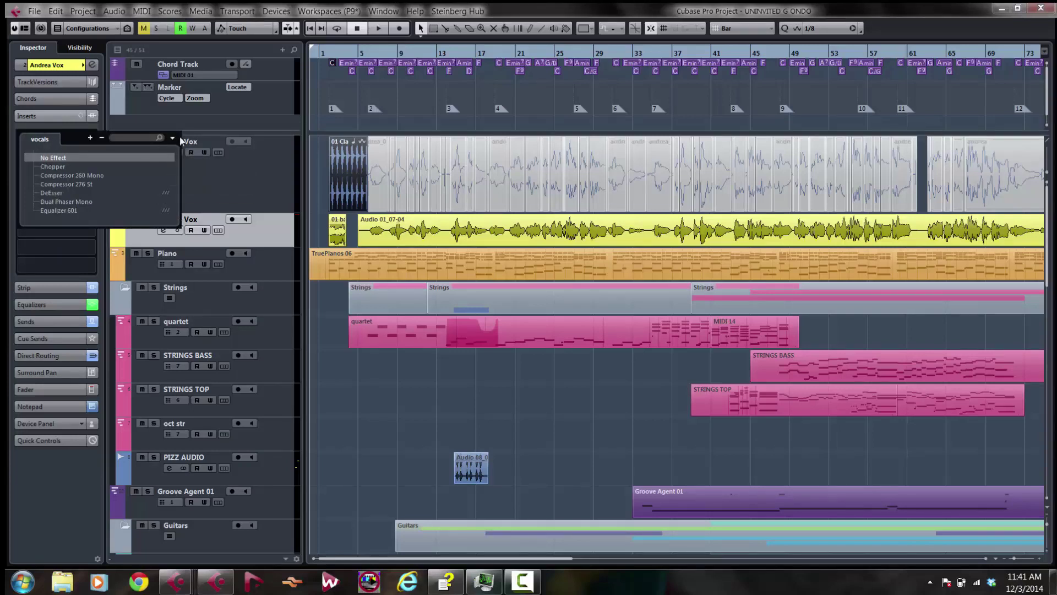
# Step: Switch the effect list to the Default collection, then back to vocals
pyautogui.click(173, 139)
pyautogui.click(191, 155)
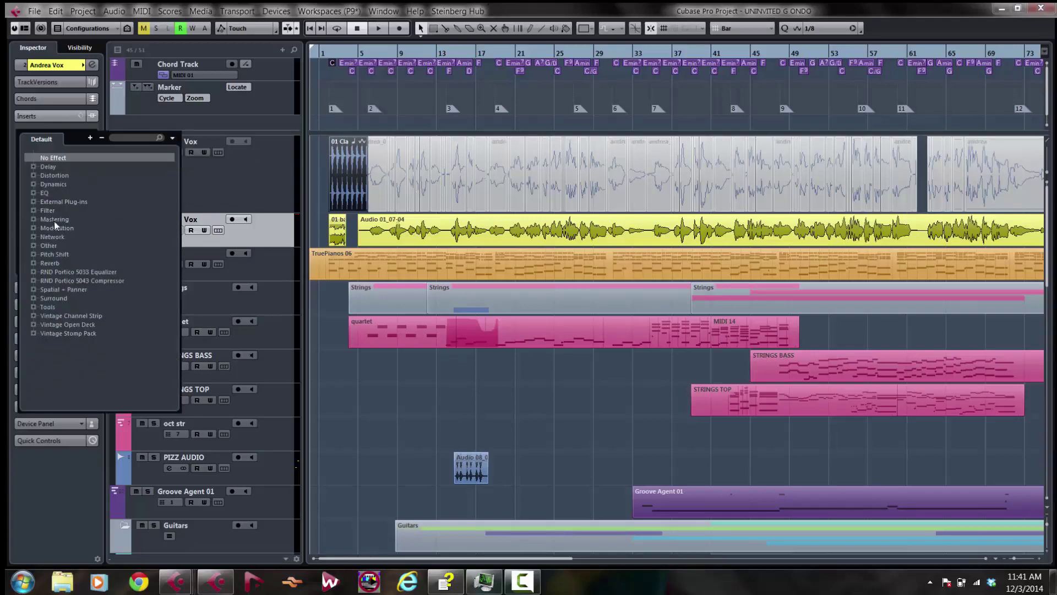
pyautogui.click(171, 137)
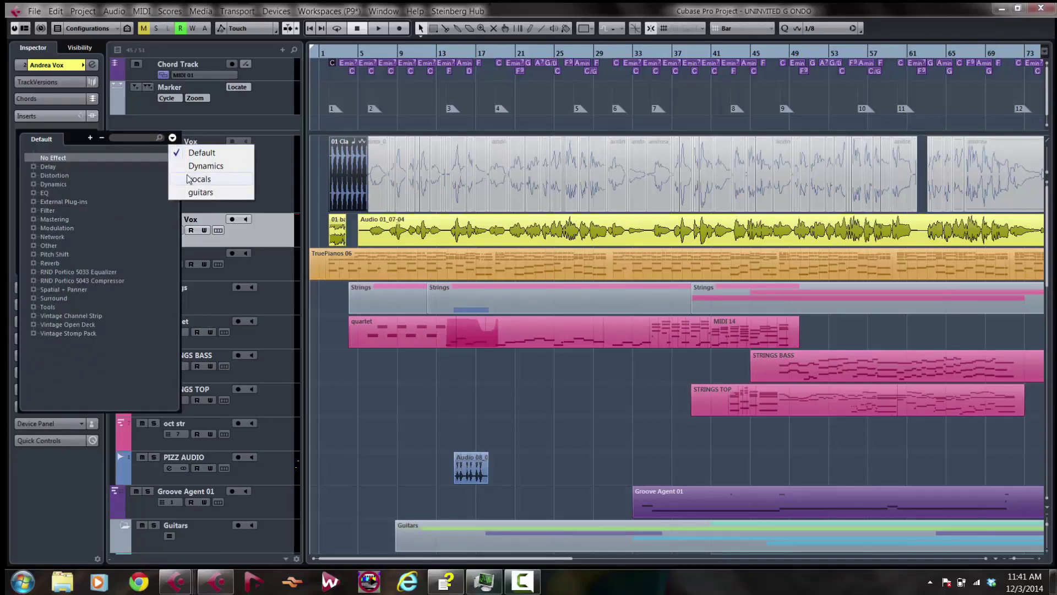
pyautogui.click(187, 179)
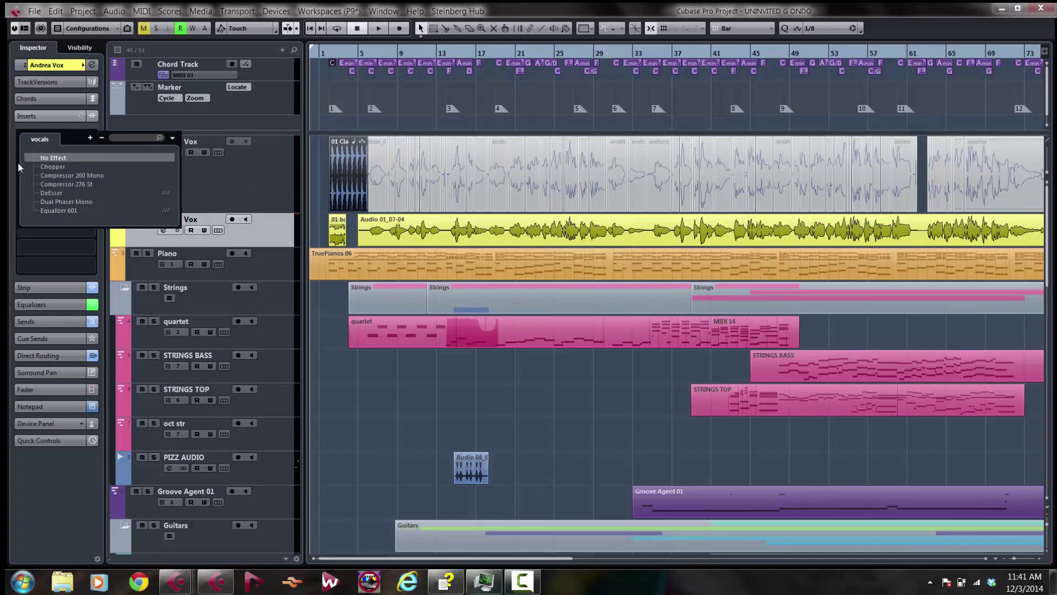